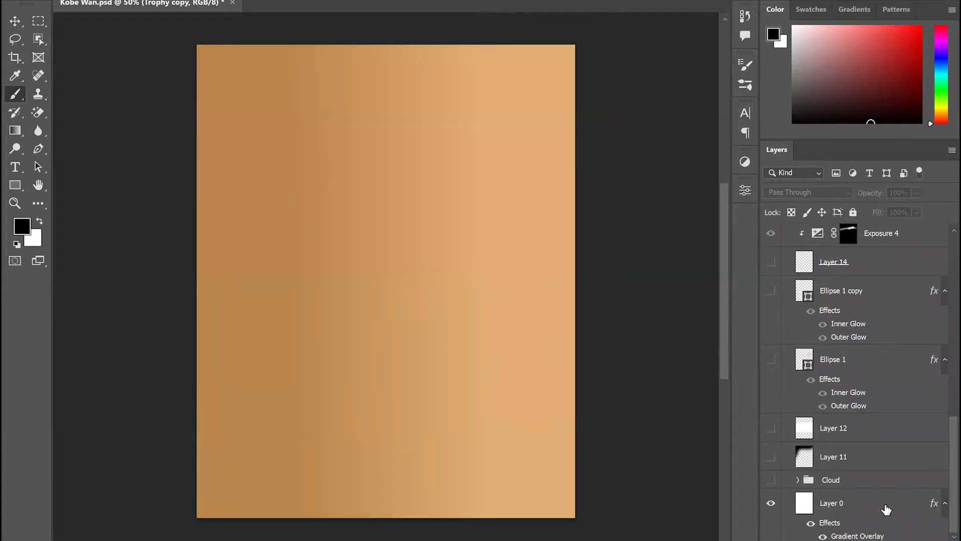
# Step: Review the Gradient Overlay settings of Layer 0 in its layer style
pyautogui.doubleClick(886, 509)
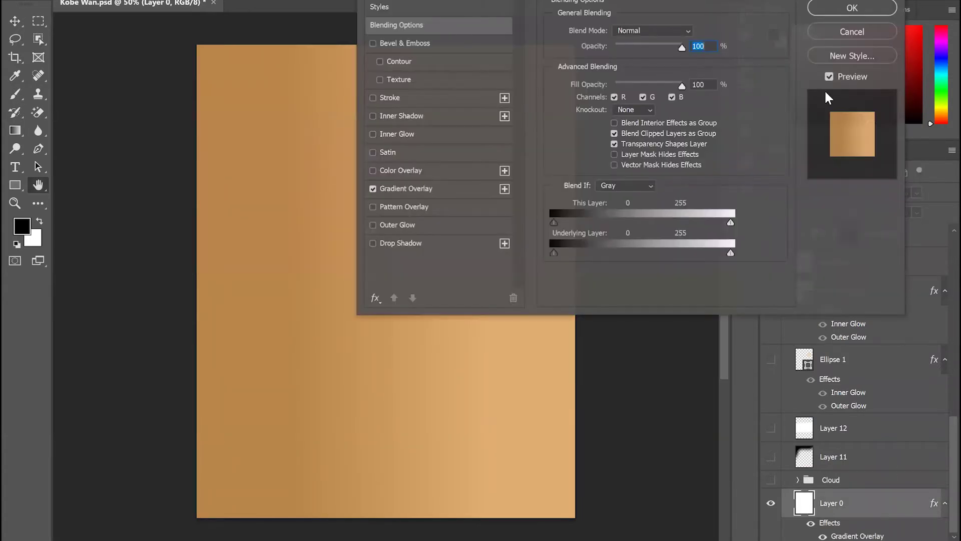
pyautogui.click(431, 185)
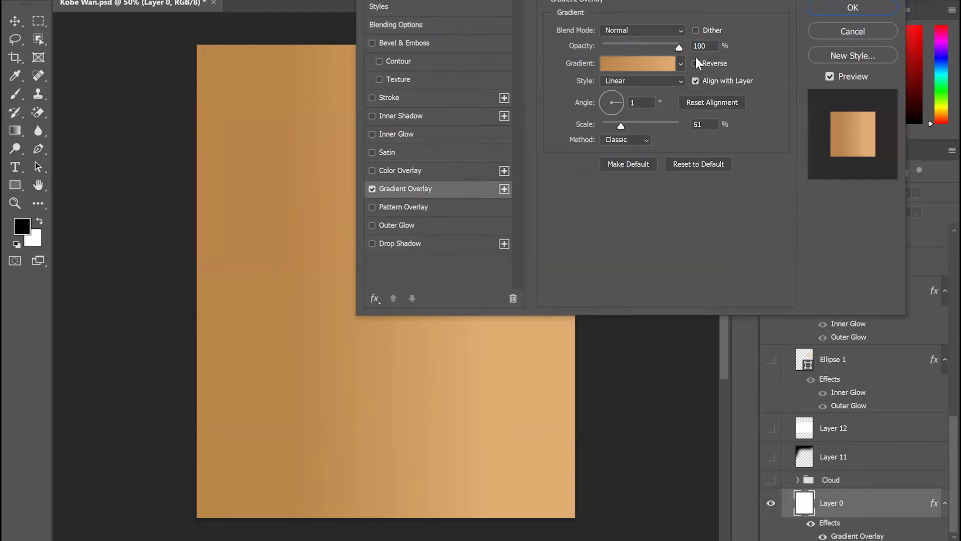
pyautogui.click(827, 8)
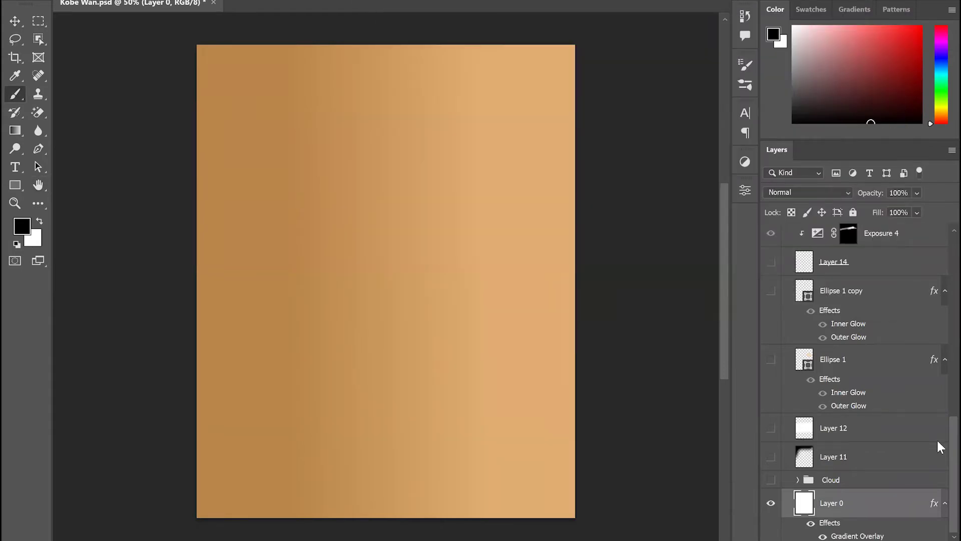
# Step: Make the Layer 2 dunes visible above the gradient background
pyautogui.scroll(3, 936, 438)
pyautogui.scroll(3, 936, 397)
pyautogui.click(771, 378)
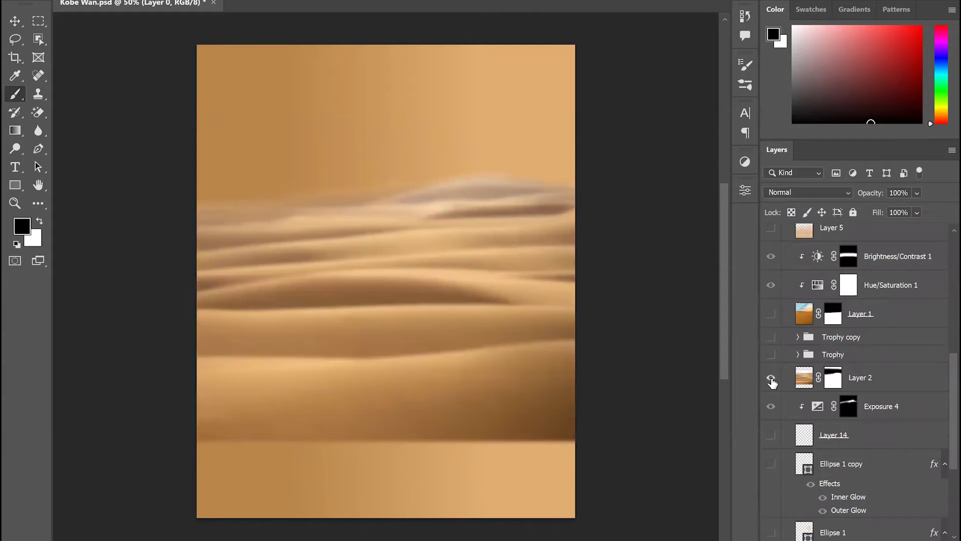
# Step: Disable the layer mask of Layer 2 to inspect the full dune photo, and enable it again
pyautogui.rightClick(834, 377)
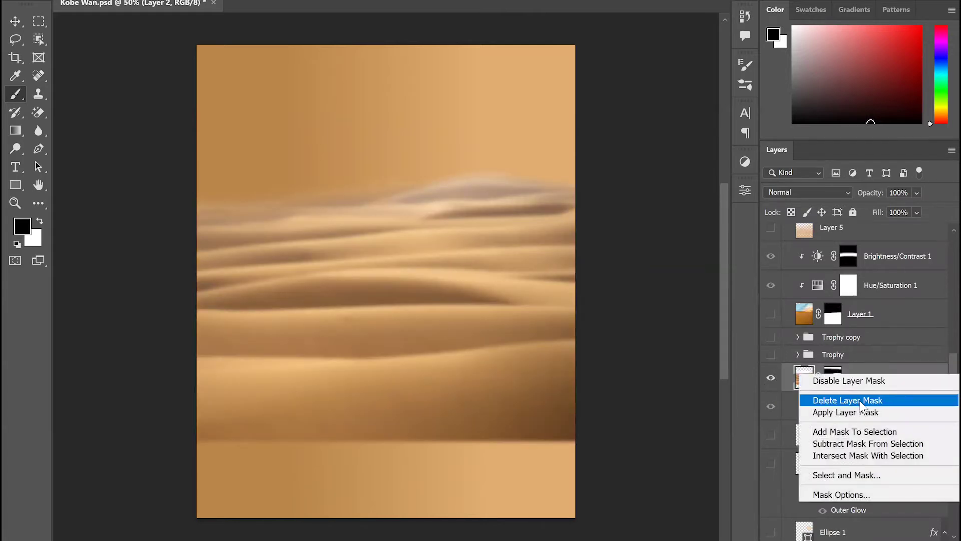
pyautogui.click(864, 380)
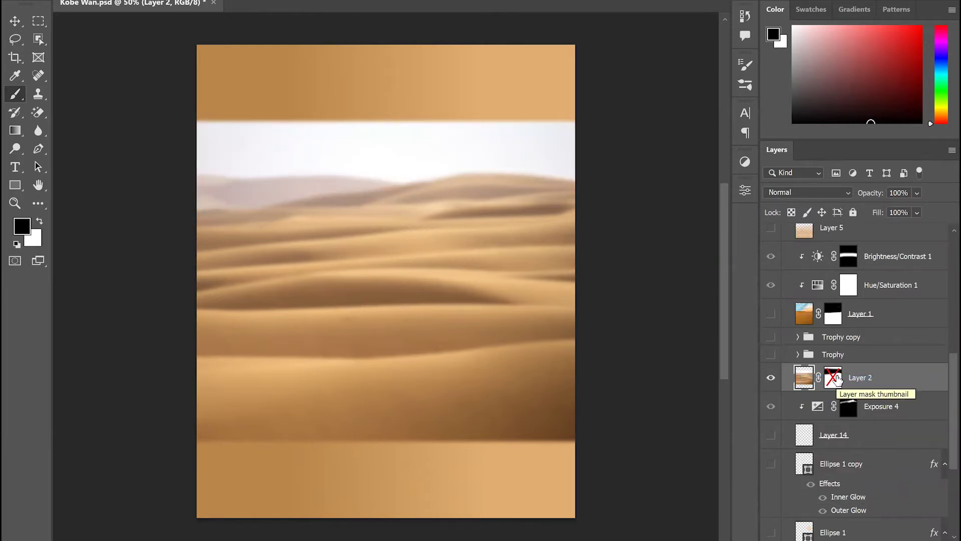
pyautogui.rightClick(834, 379)
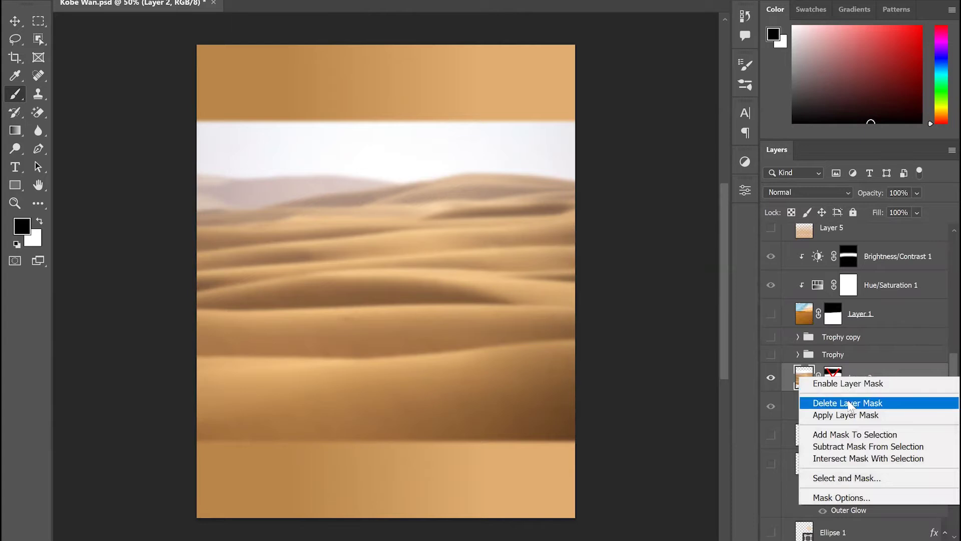
pyautogui.click(870, 383)
# Step: Show the Layer 1 foreground sand and compare it with its layer mask disabled and re-enabled
pyautogui.click(771, 314)
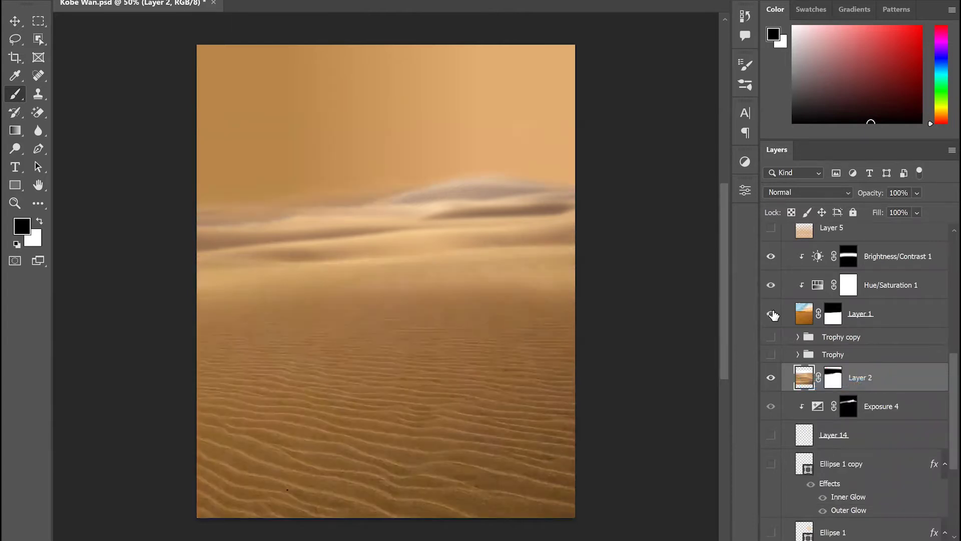
pyautogui.click(890, 320)
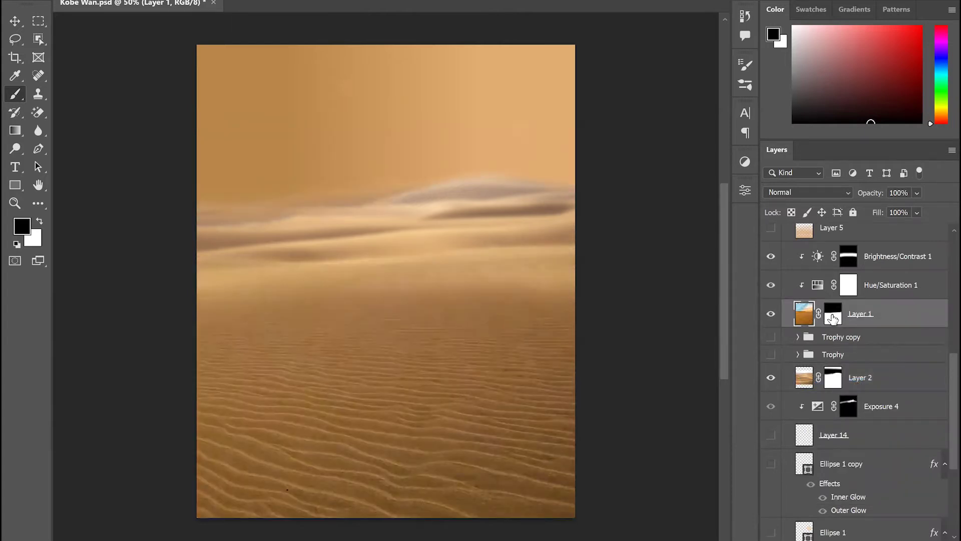
pyautogui.rightClick(834, 319)
pyautogui.click(837, 322)
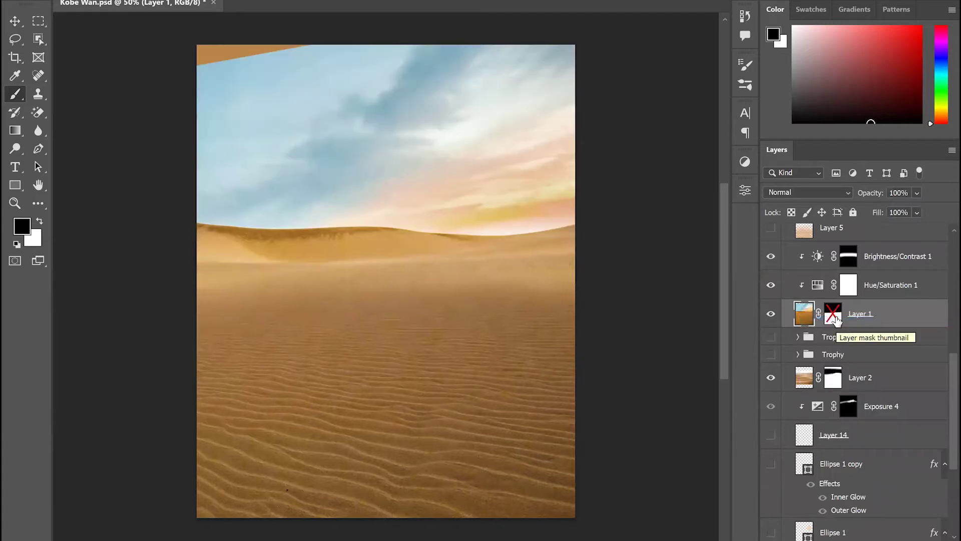
pyautogui.rightClick(836, 321)
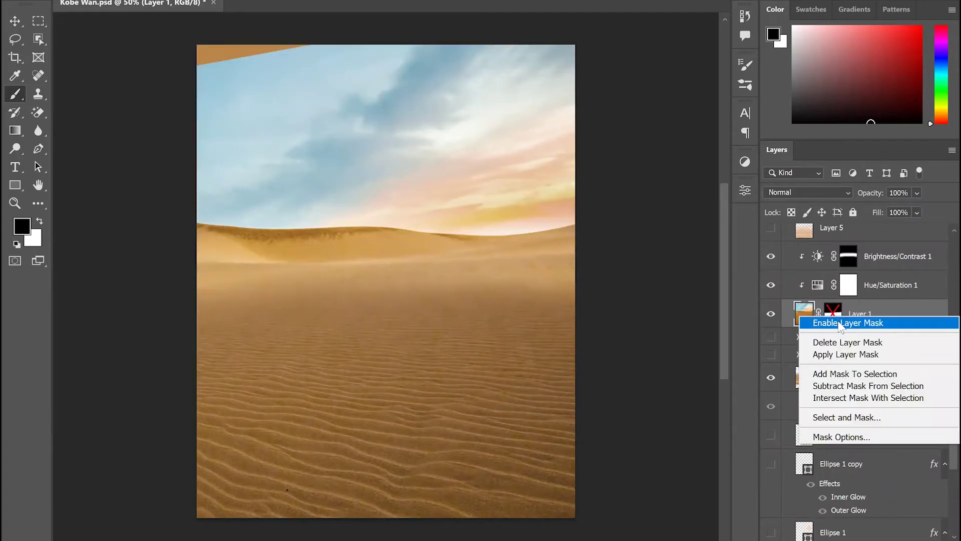
pyautogui.click(840, 323)
# Step: Compare Layer 1 with its Hue/Saturation 1 and Brightness/Contrast 1 adjustments hidden and shown again
pyautogui.click(771, 285)
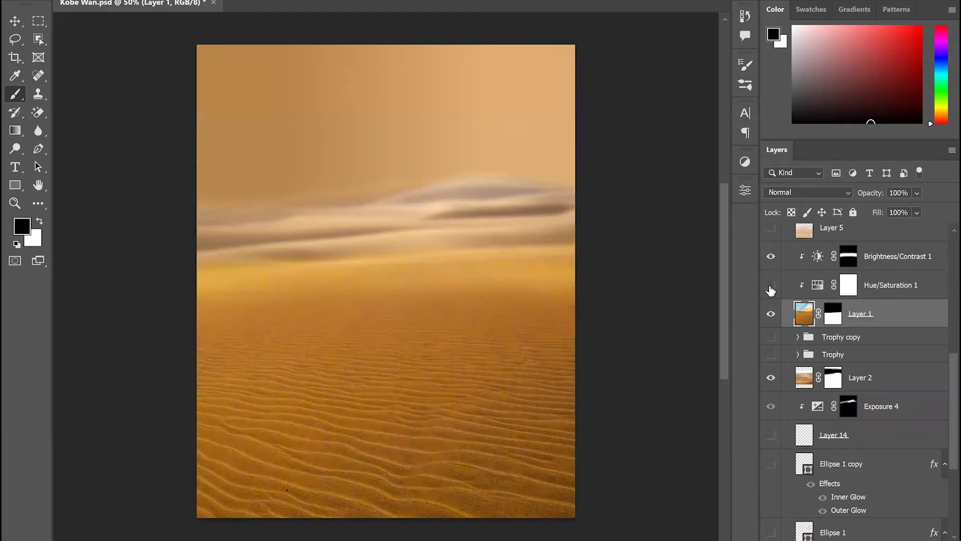
pyautogui.click(771, 256)
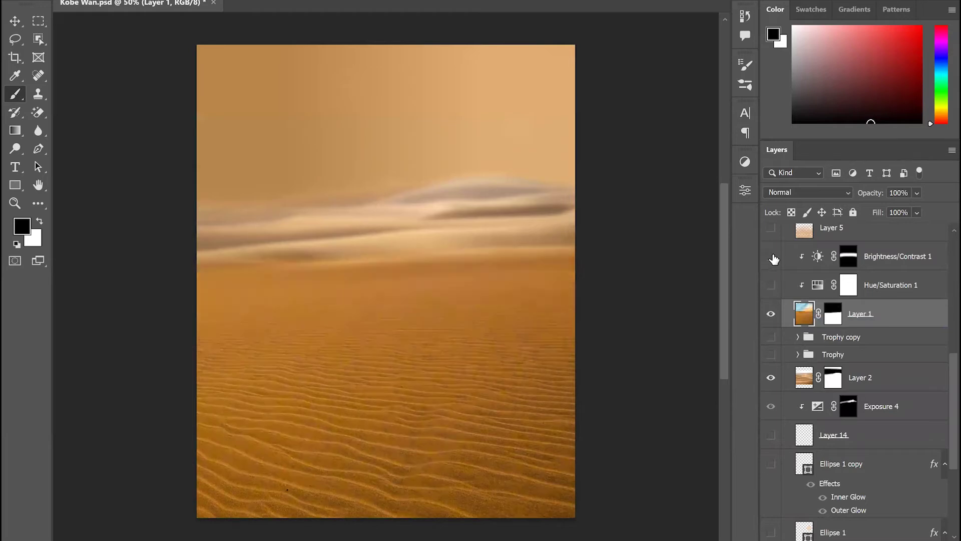
pyautogui.click(771, 284)
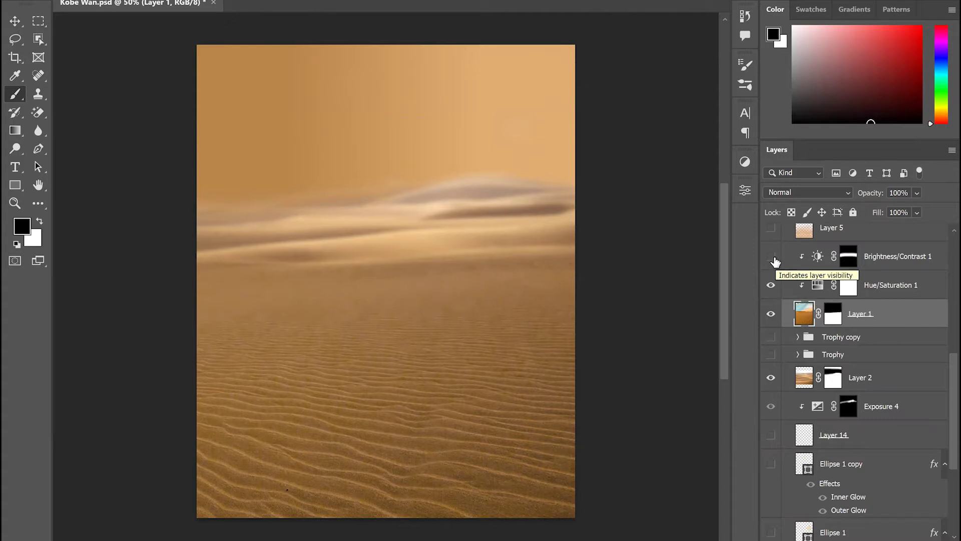
pyautogui.click(771, 257)
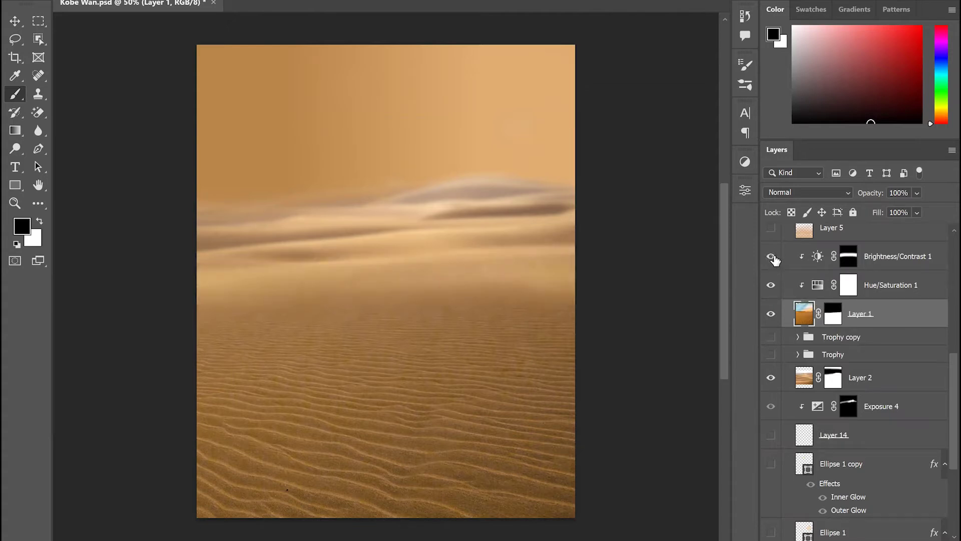
# Step: Show and select the Ellipse 1 sun layer, and activate the Rectangle tool to display its shape outline
pyautogui.scroll(-4, 939, 373)
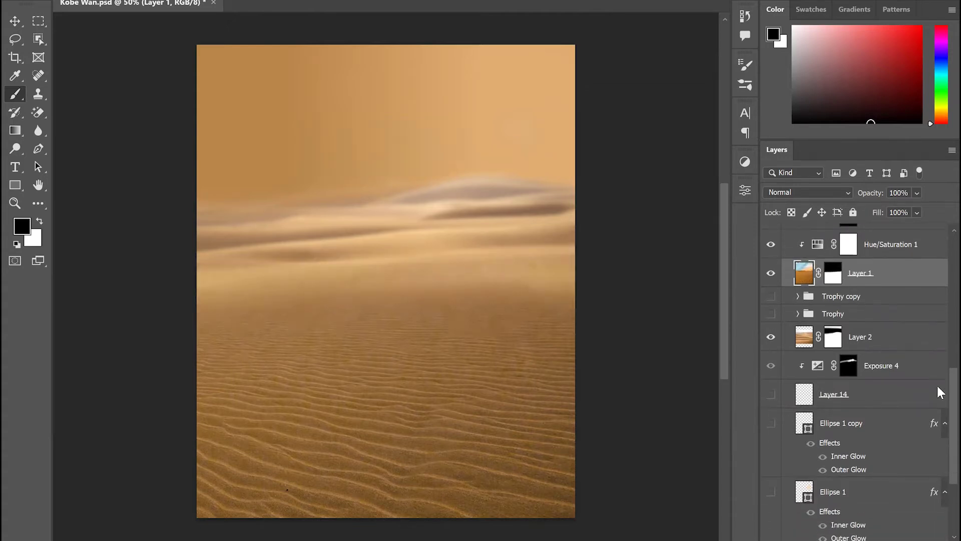
pyautogui.click(772, 376)
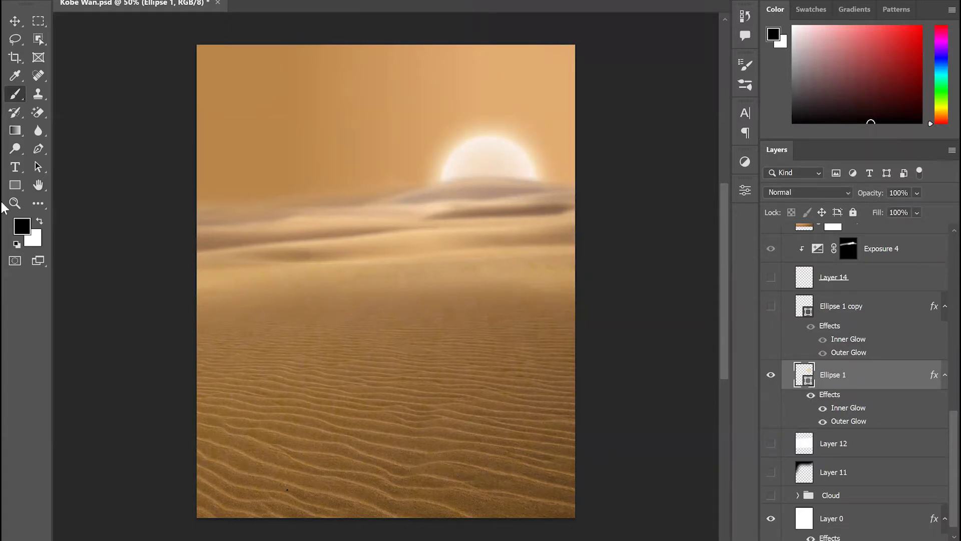
pyautogui.click(12, 189)
pyautogui.click(12, 190)
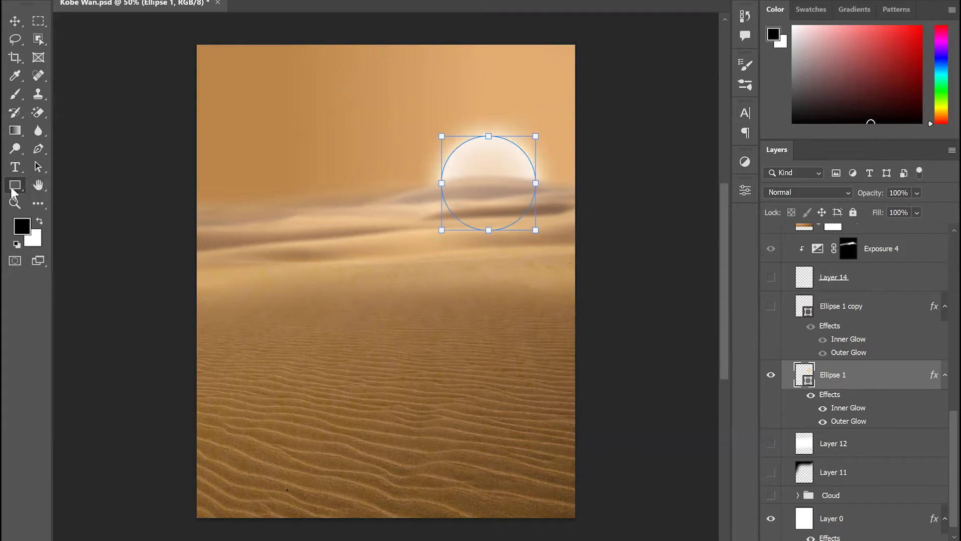
# Step: Review the Inner Glow and Outer Glow settings in the layer style of Ellipse 1
pyautogui.doubleClick(900, 383)
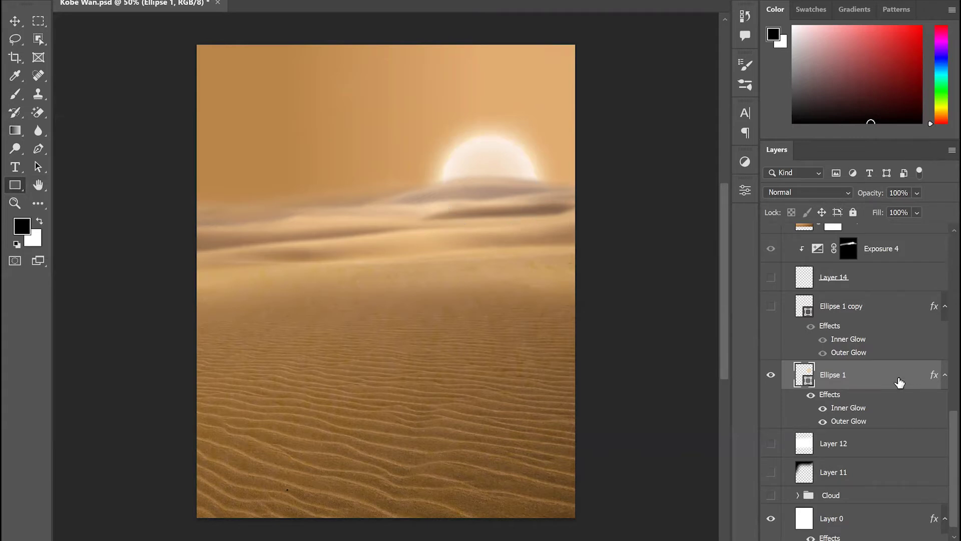
pyautogui.click(456, 134)
pyautogui.click(452, 226)
pyautogui.click(847, 8)
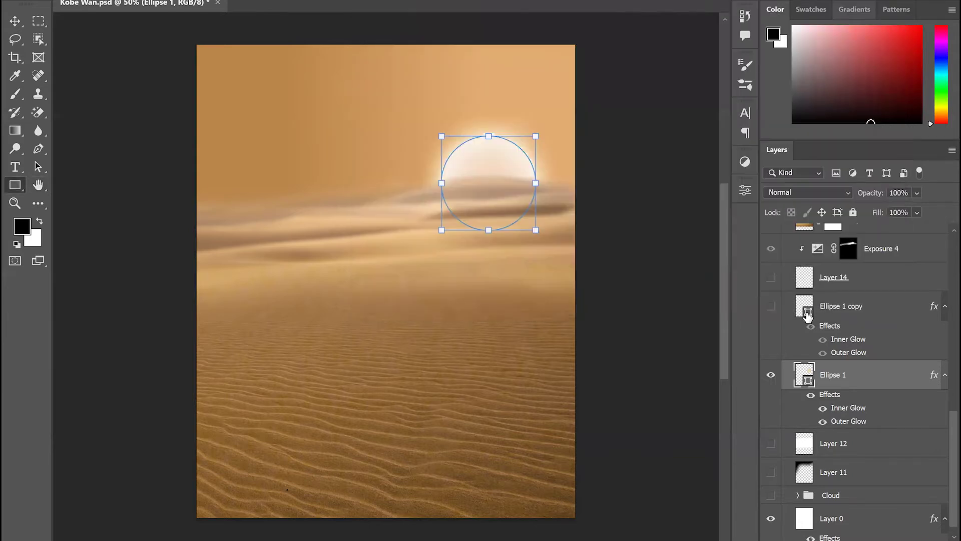
# Step: Show the smaller sun on Ellipse 1 copy and the horizon haze on Layer 12, and select Layer 12 with the Move tool
pyautogui.click(771, 308)
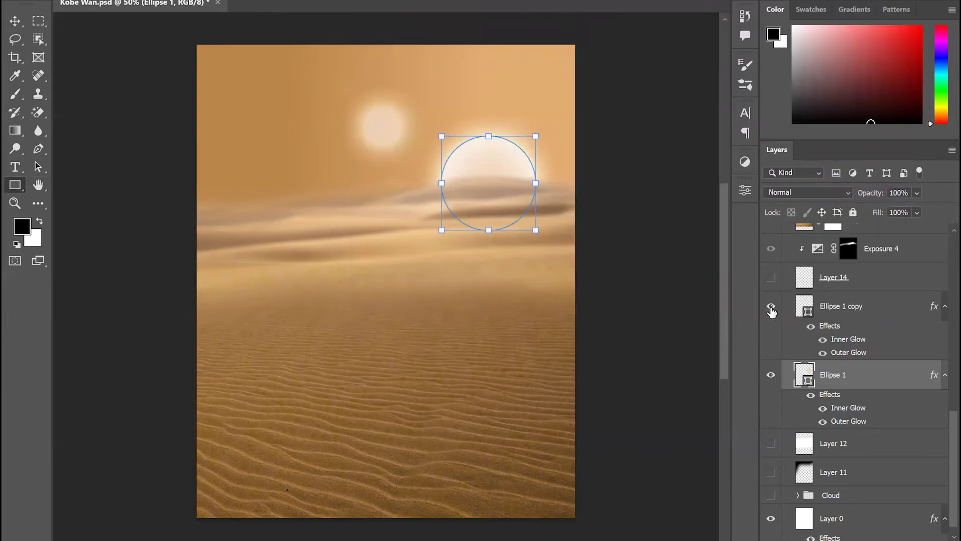
pyautogui.scroll(-1, 815, 359)
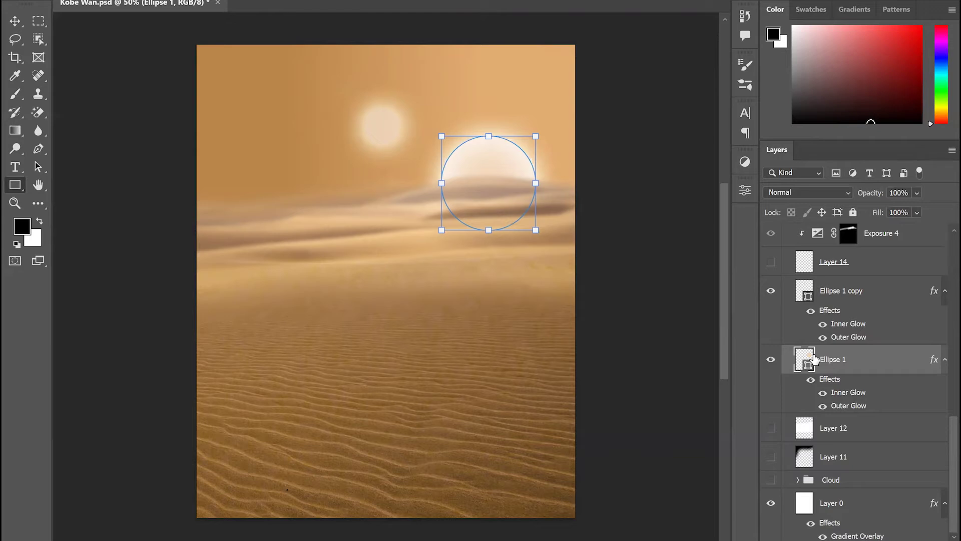
pyautogui.click(771, 429)
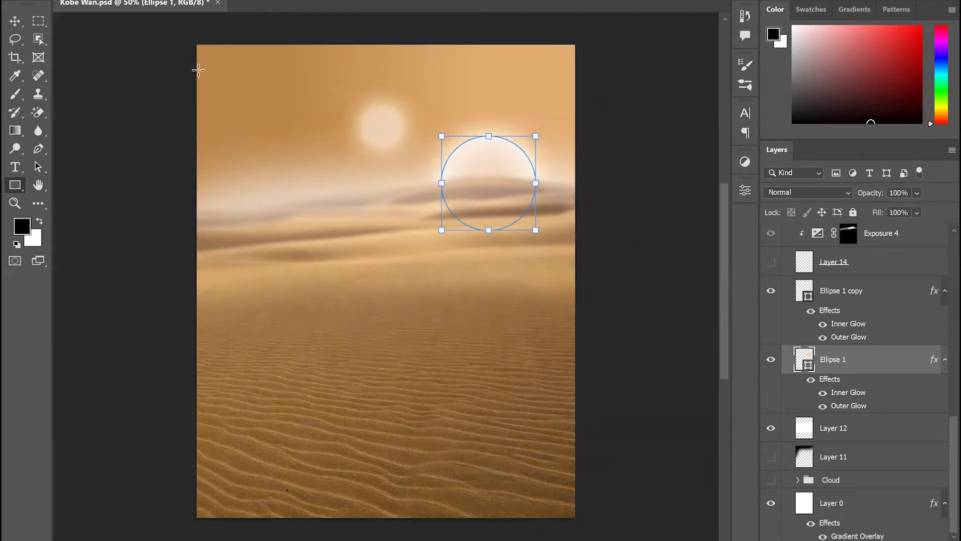
pyautogui.click(14, 22)
pyautogui.click(133, 129)
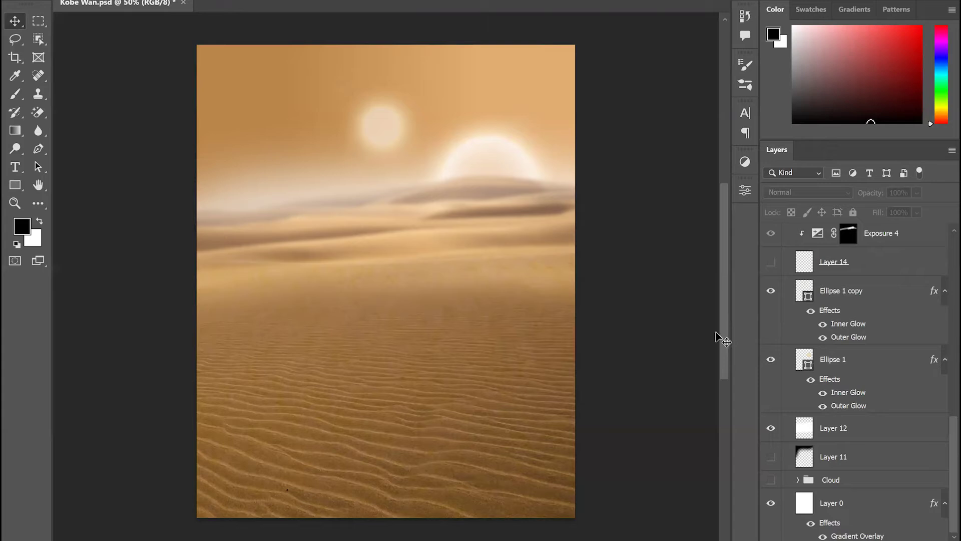
pyautogui.click(863, 433)
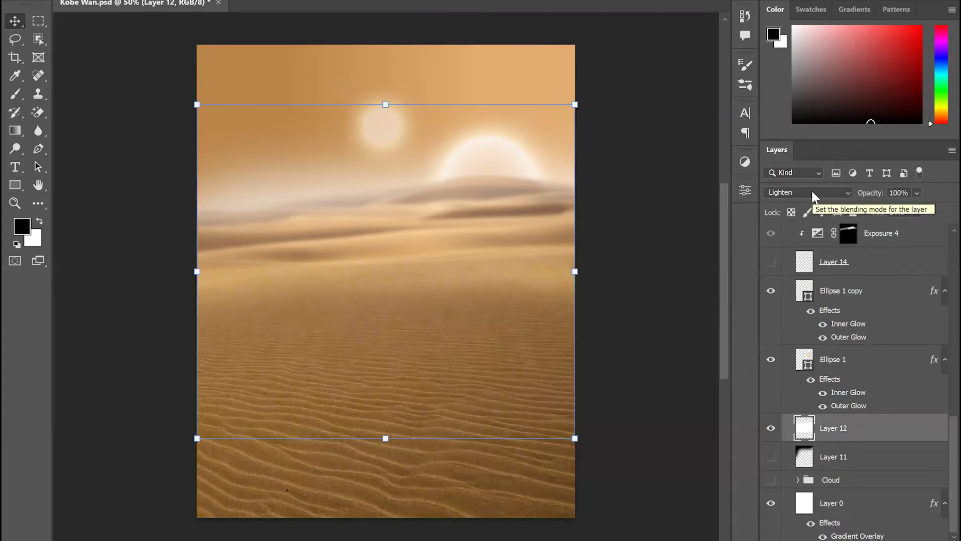
# Step: Make the Cloud group, Layer 11 and Layer 5 visible, and select Layer 5
pyautogui.click(771, 480)
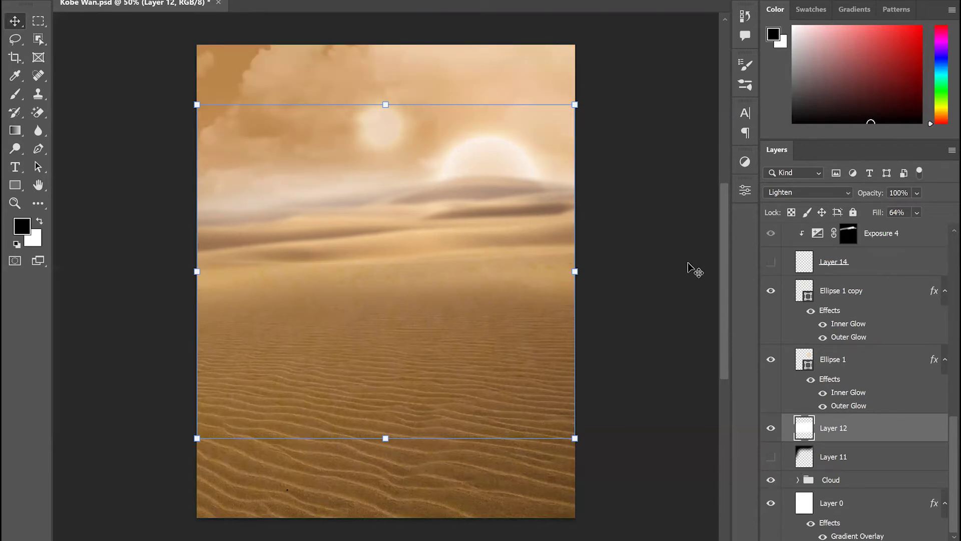
pyautogui.click(771, 456)
pyautogui.scroll(10, 937, 441)
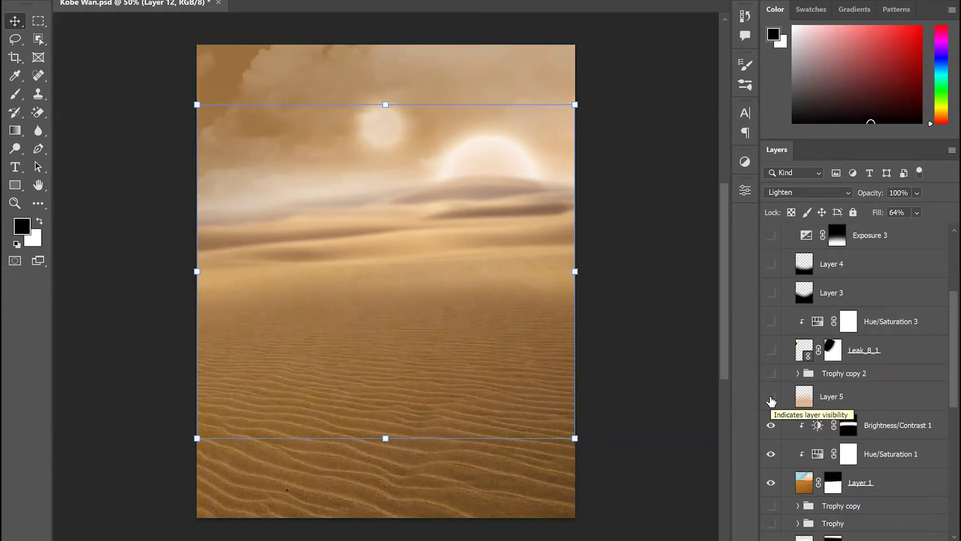
pyautogui.click(771, 397)
pyautogui.click(856, 401)
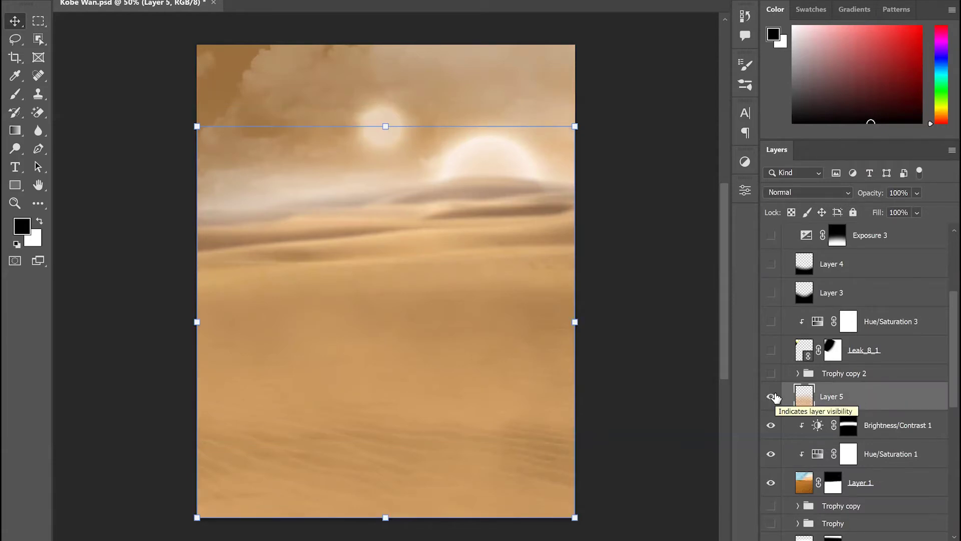
# Step: Show the Leak_8_1 light leak with its Hue/Saturation 3 adjustment, and select the Leak_8_1 layer
pyautogui.scroll(2, 774, 403)
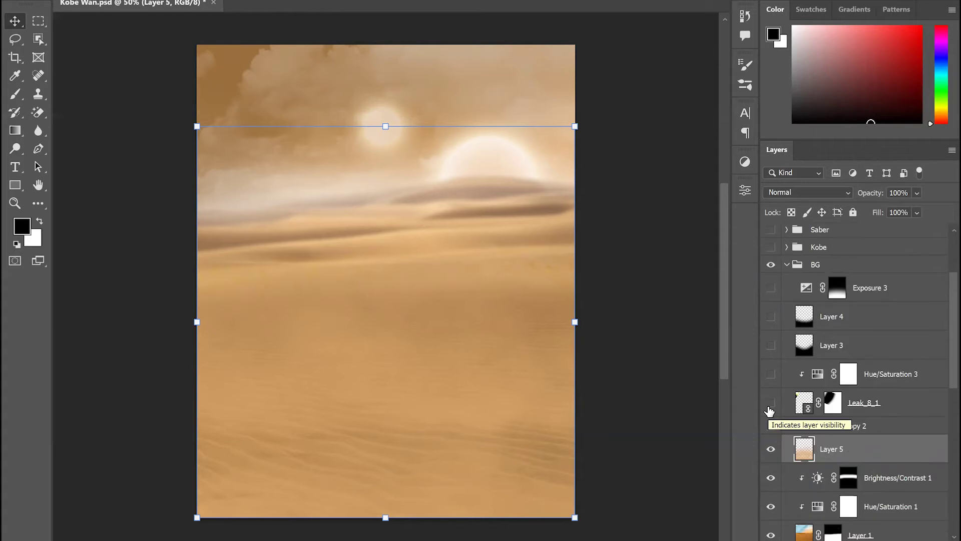
pyautogui.click(771, 403)
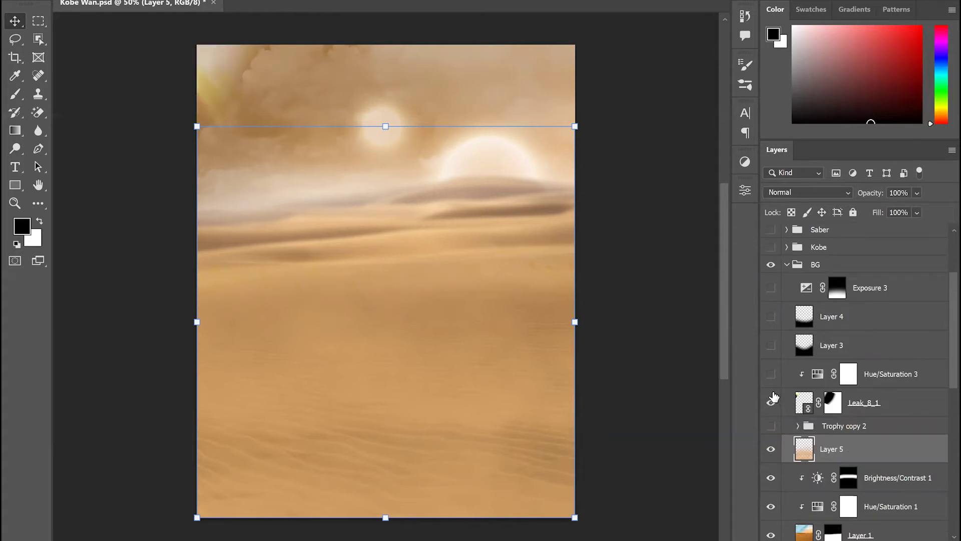
pyautogui.click(804, 401)
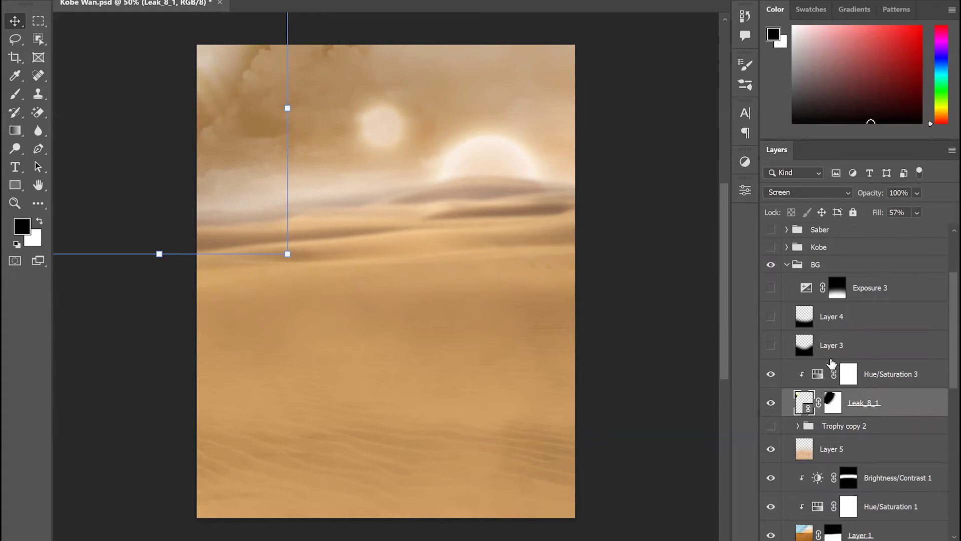
# Step: Darken the foreground by showing Exposure 3, Layer 4 and Layer 3 in the BG group
pyautogui.click(771, 288)
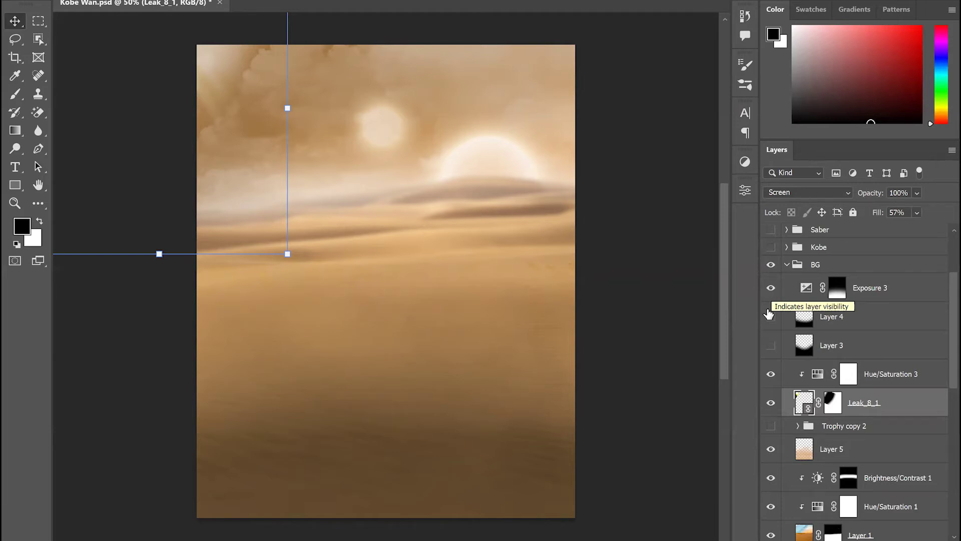
pyautogui.click(771, 316)
pyautogui.click(771, 345)
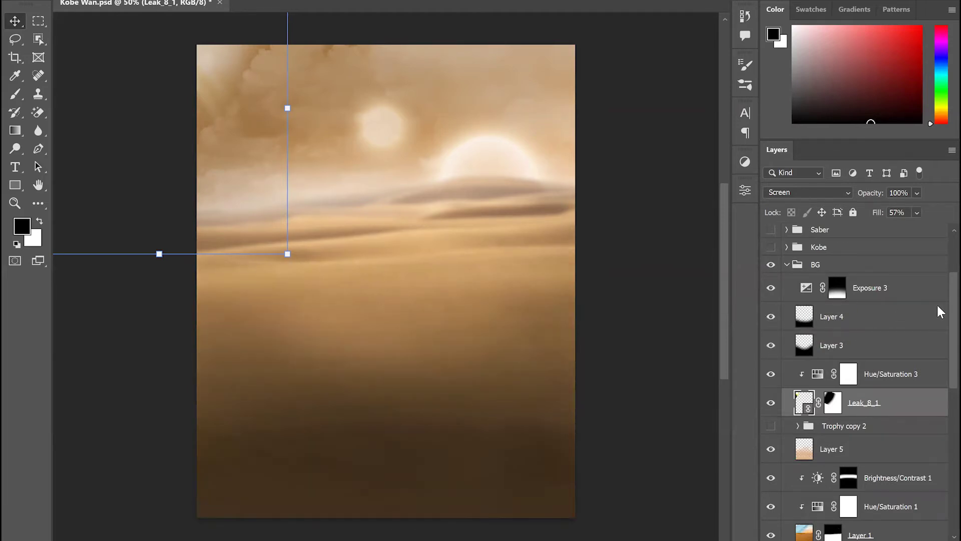
# Step: Make the Trophy copy 2 group visible on the sand
pyautogui.scroll(-3, 936, 310)
pyautogui.scroll(-1, 936, 323)
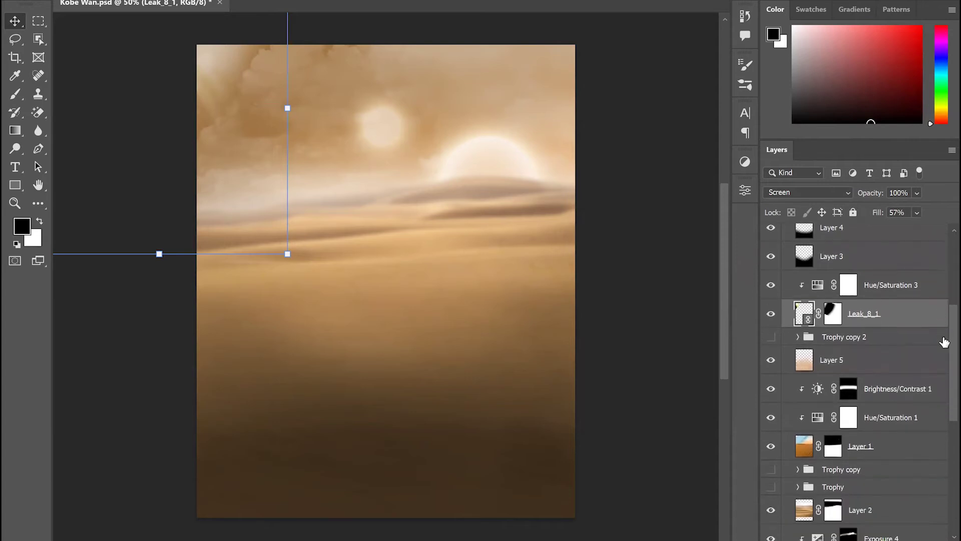
pyautogui.click(771, 336)
pyautogui.scroll(-2, 773, 340)
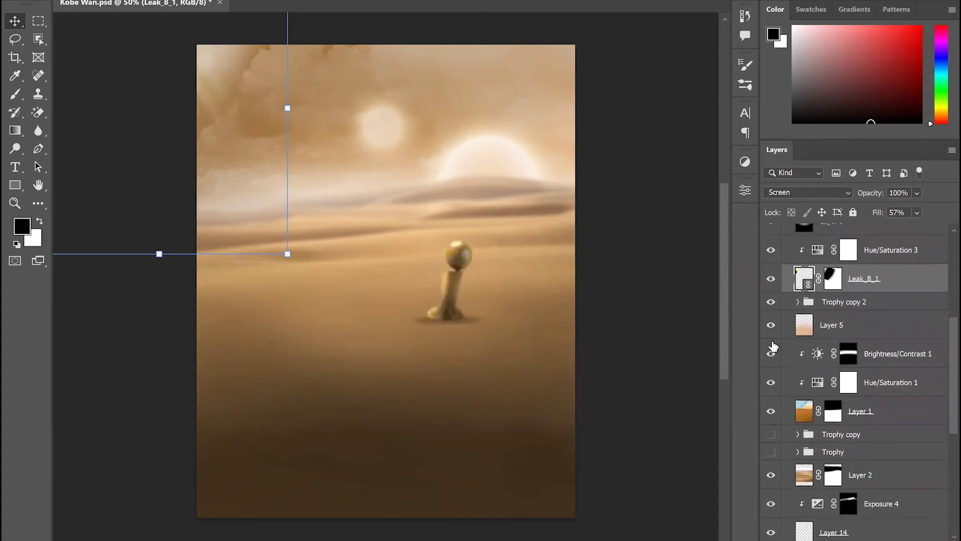
# Step: Make the Trophy copy and Trophy groups visible on the distant dunes
pyautogui.click(771, 434)
pyautogui.click(771, 452)
pyautogui.scroll(-8, 773, 458)
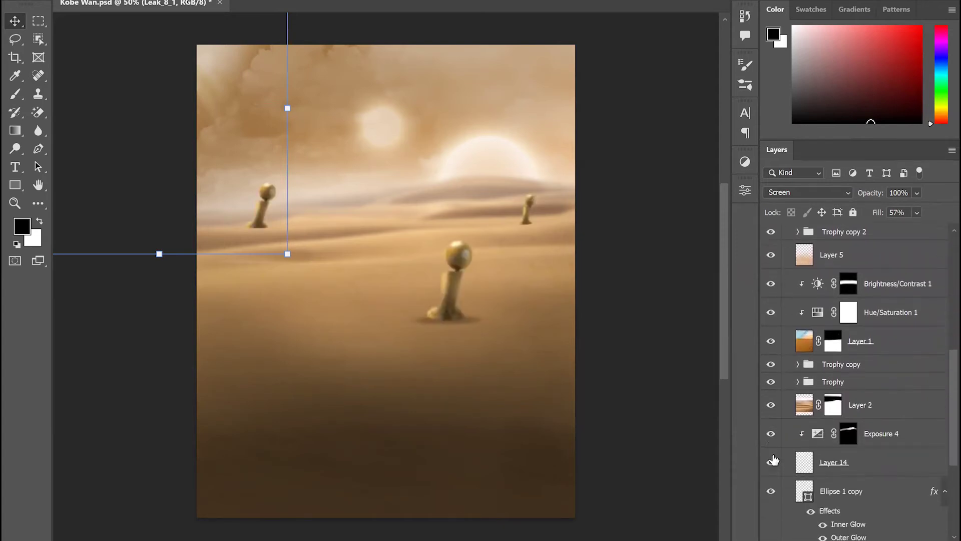
pyautogui.scroll(9, 777, 463)
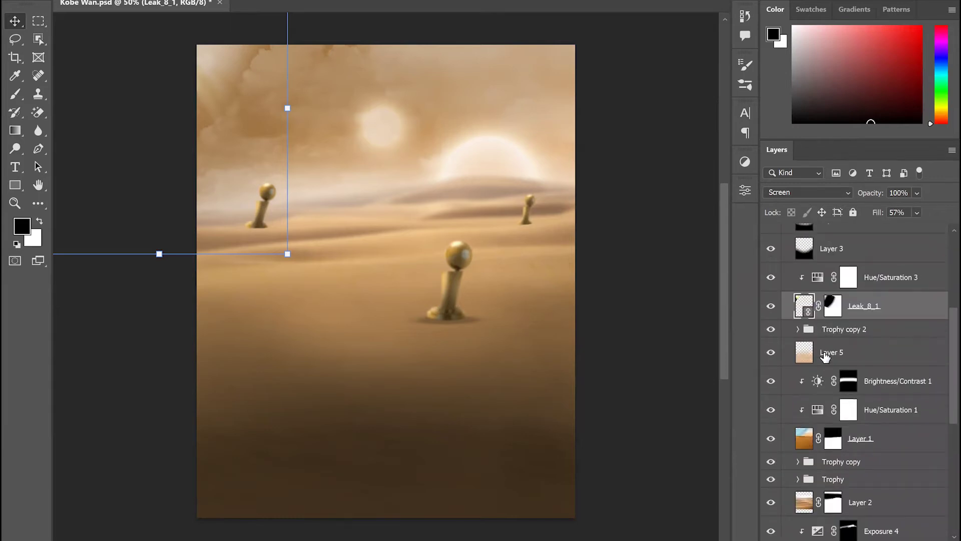
# Step: Expand the Trophy copy 2 group and hide its Exposure 5, Exposure 6 and Gaussian Blur to expose the unedited trophy
pyautogui.click(798, 329)
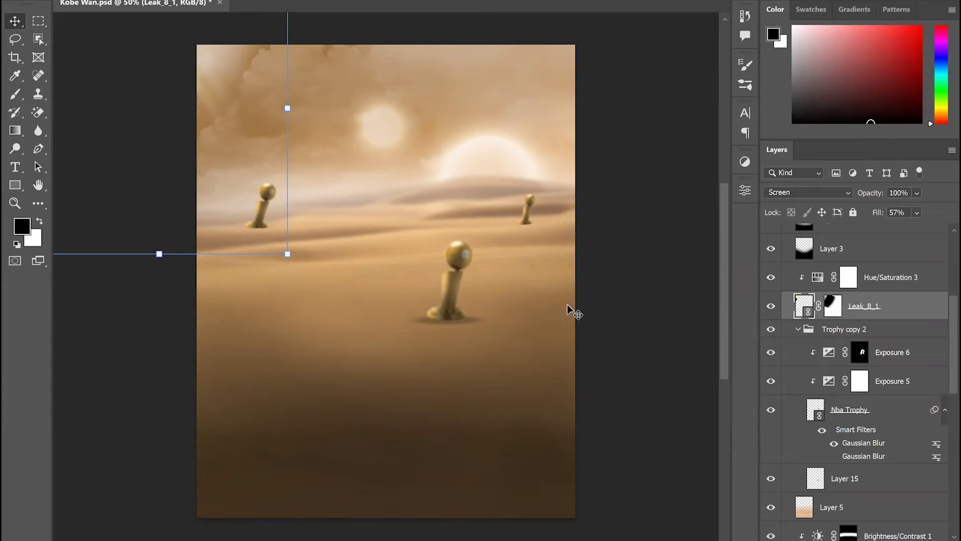
pyautogui.click(772, 381)
pyautogui.click(772, 353)
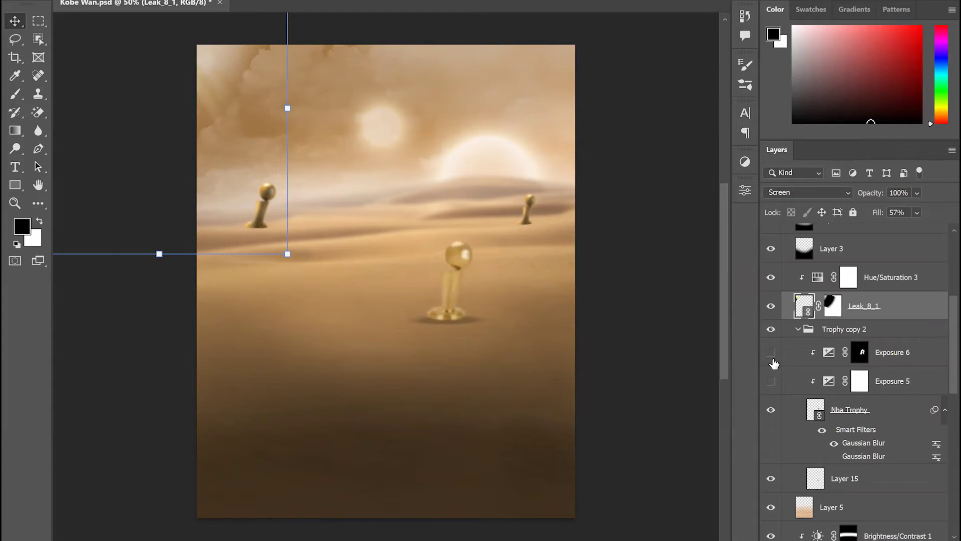
pyautogui.scroll(5, 457, 277)
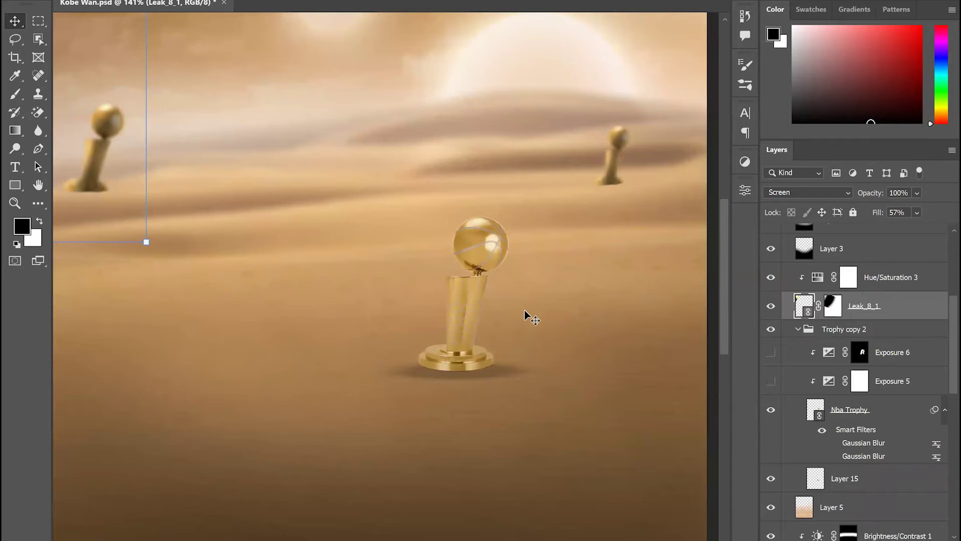
pyautogui.scroll(-5, 521, 313)
pyautogui.scroll(5, 513, 312)
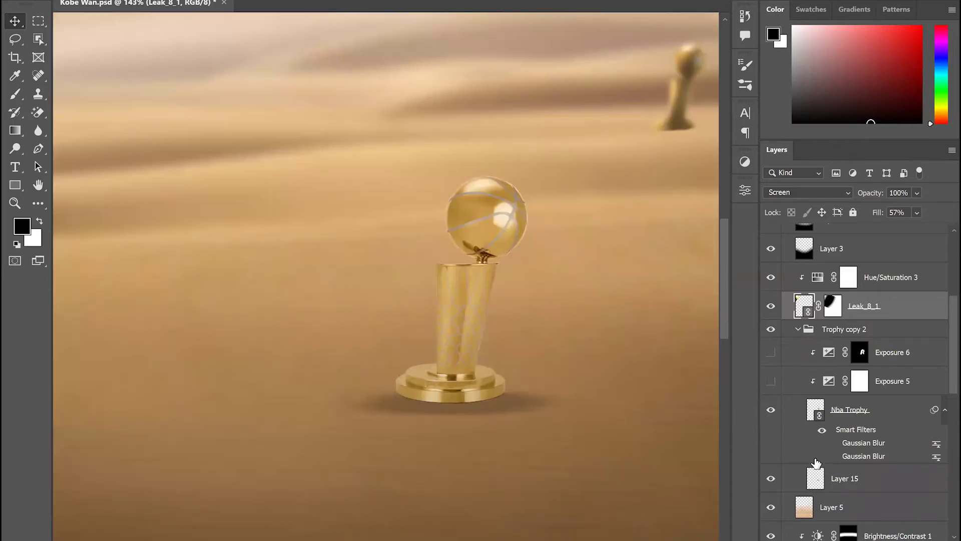
# Step: Turn the Nba Trophy layer's first Gaussian Blur back on and show Exposure 5 and Exposure 6 above it
pyautogui.click(823, 450)
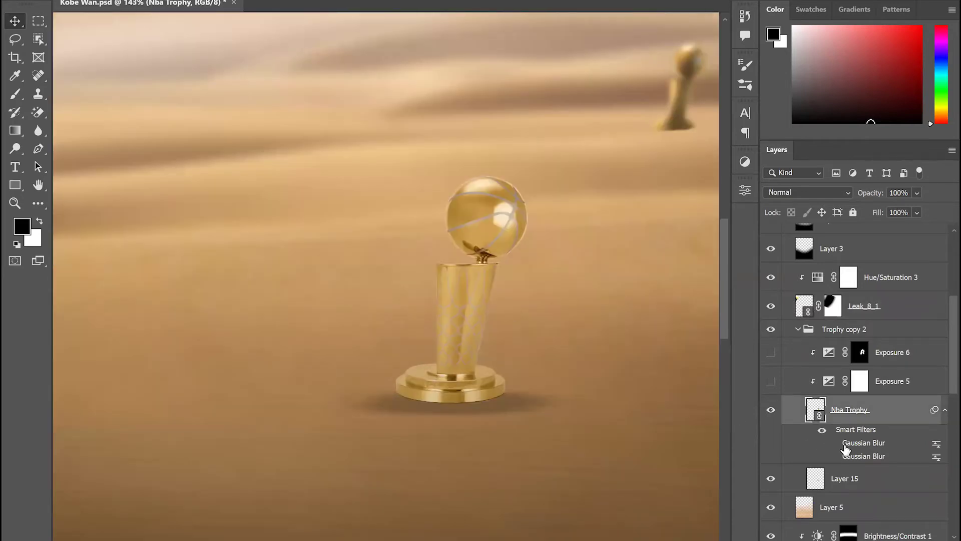
pyautogui.click(832, 444)
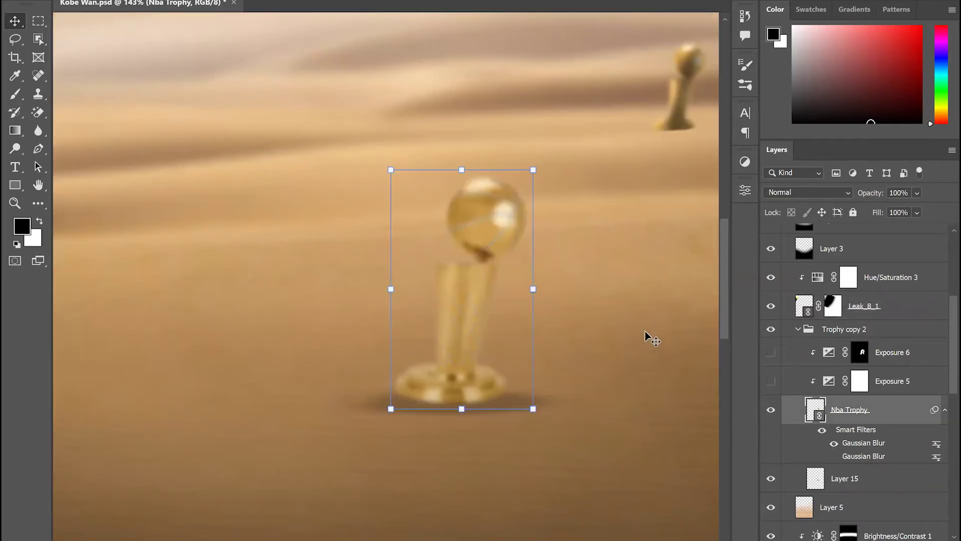
pyautogui.click(771, 383)
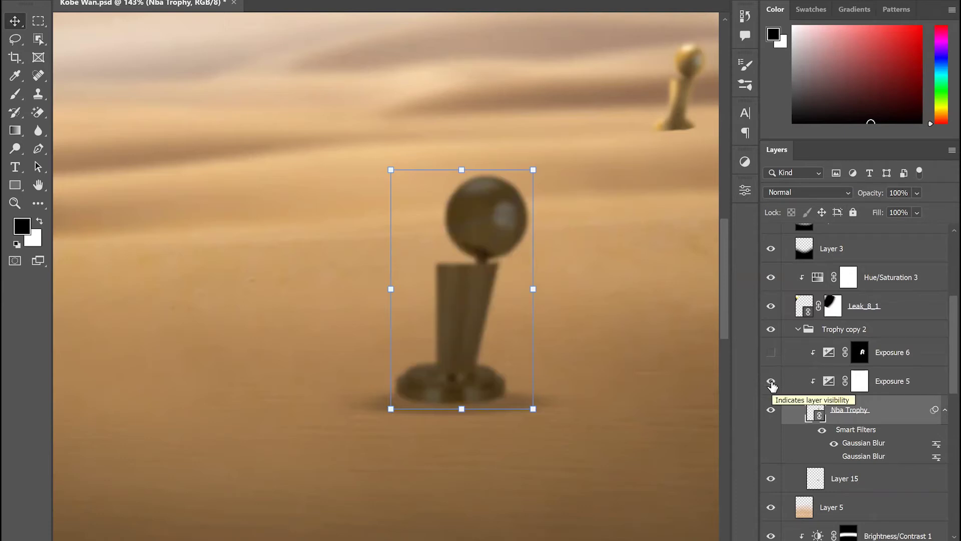
pyautogui.click(771, 353)
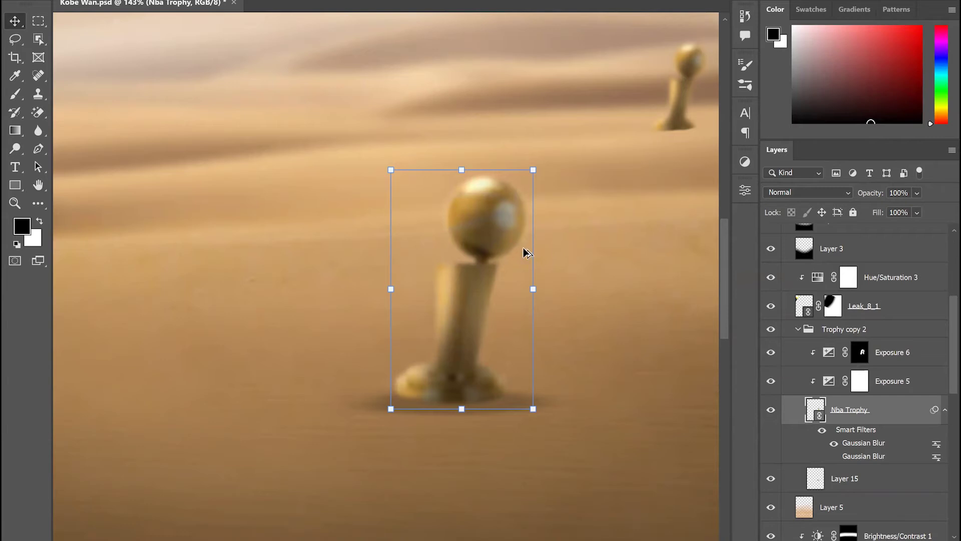
pyautogui.scroll(-3, 525, 252)
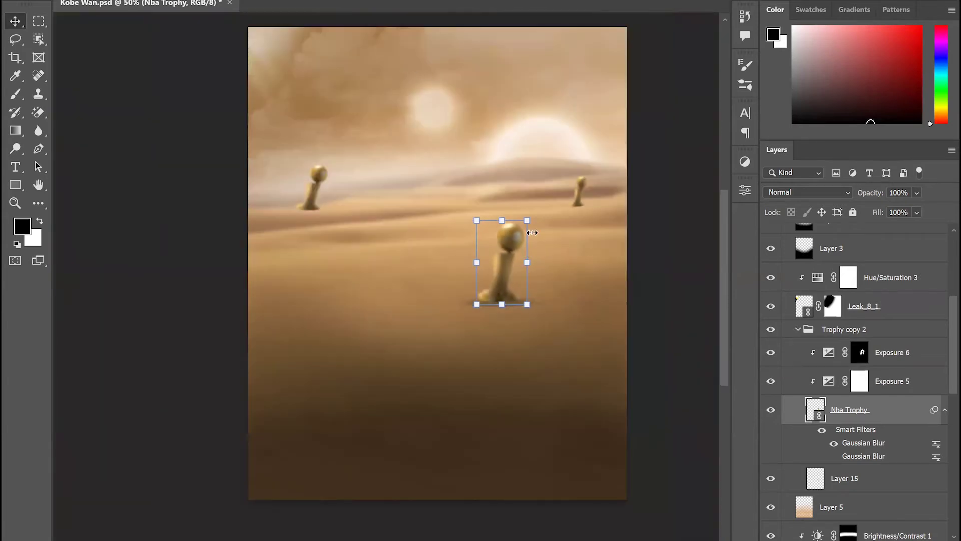
pyautogui.scroll(-1, 555, 283)
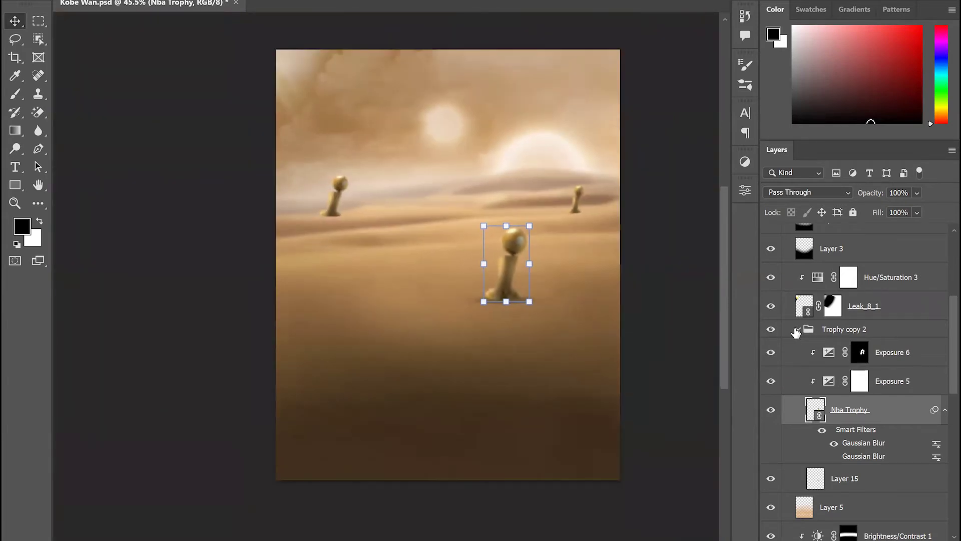
# Step: Collapse the Trophy copy 2 and BG groups, and show the Kobe group with only its Kobe head down layer visible
pyautogui.click(801, 330)
pyautogui.click(799, 329)
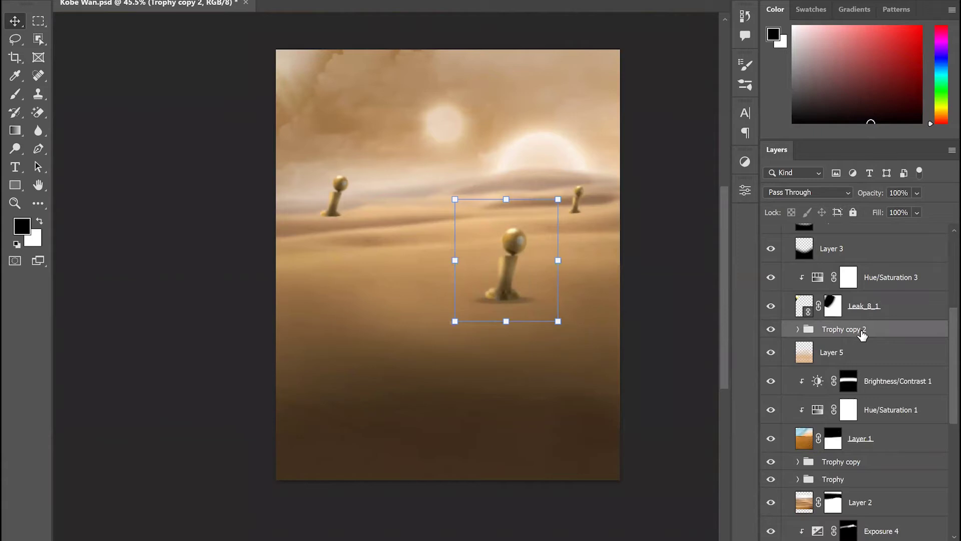
pyautogui.scroll(5, 862, 334)
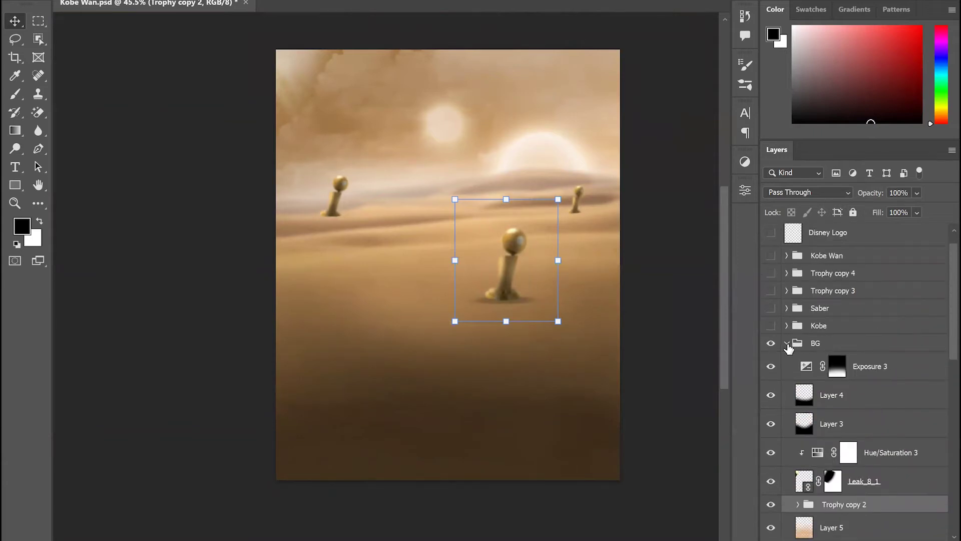
pyautogui.click(787, 344)
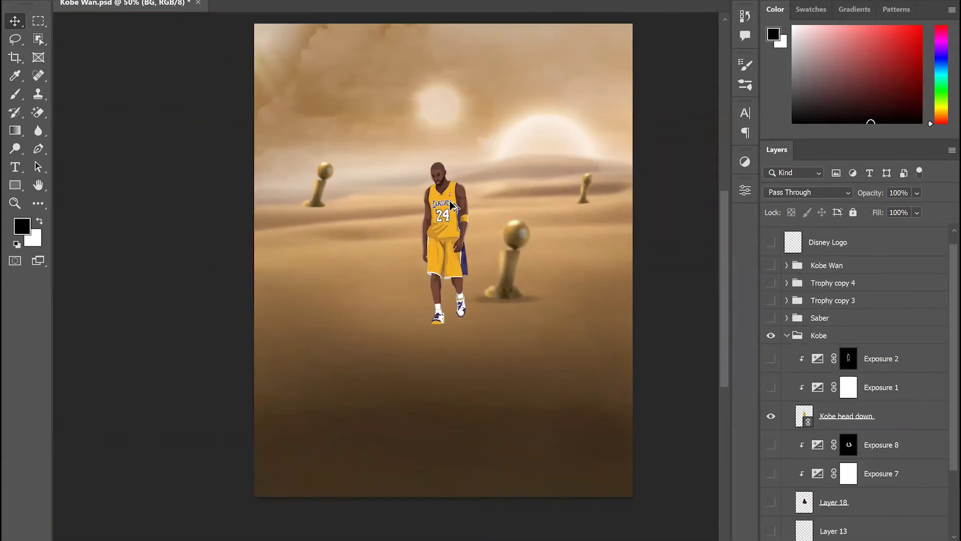
# Step: Examine the unadjusted Kobe figure's jersey, arms and line work up close and against the whole desert scene
pyautogui.scroll(5, 450, 205)
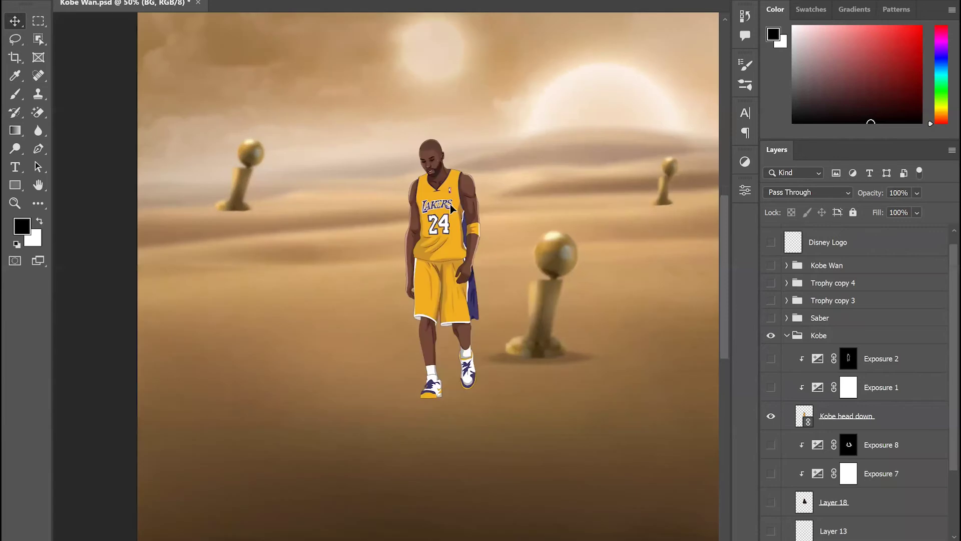
pyautogui.scroll(-1, 447, 216)
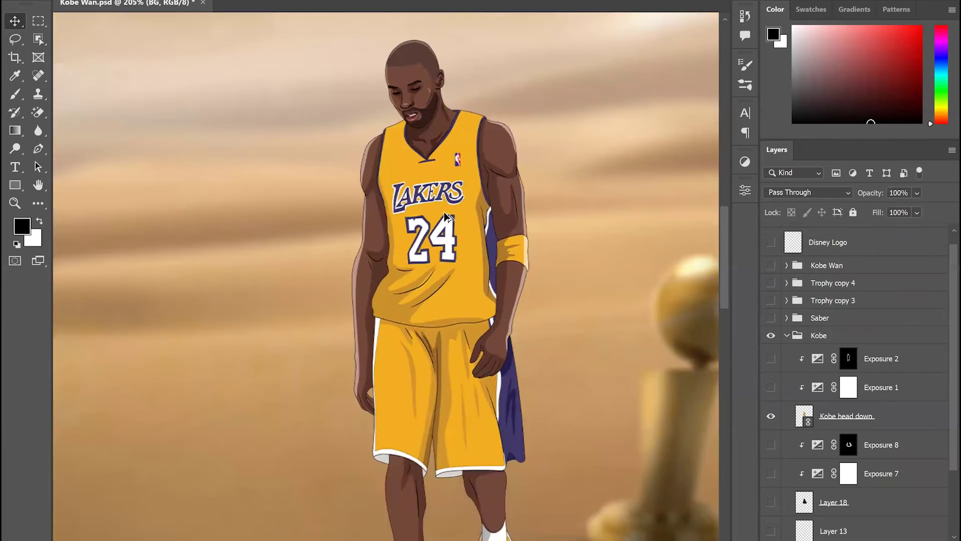
pyautogui.scroll(2, 447, 216)
pyautogui.scroll(2, 447, 216)
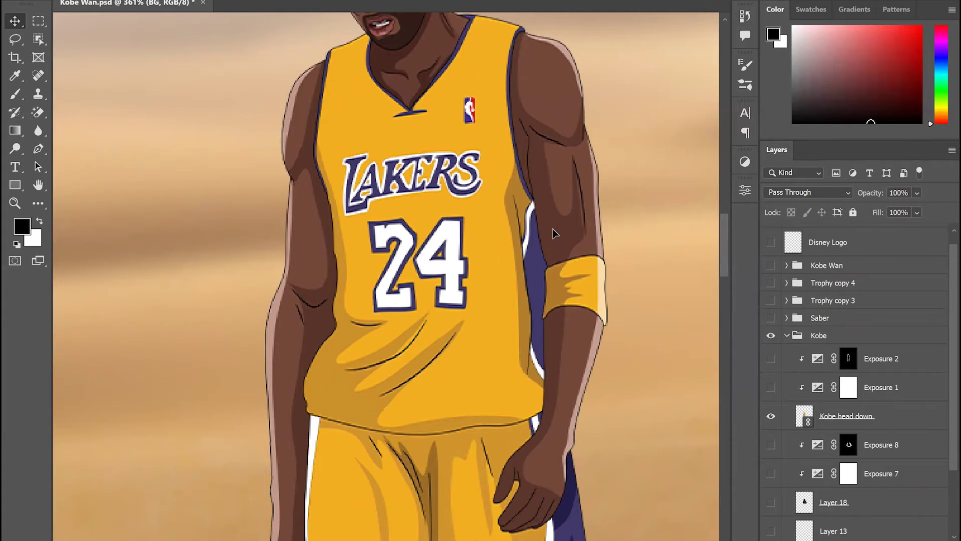
pyautogui.scroll(-5, 498, 210)
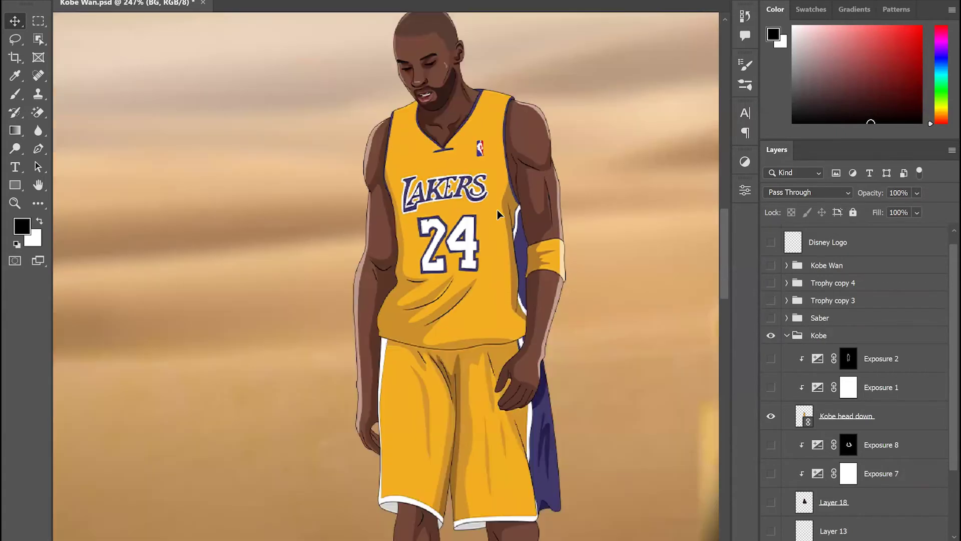
pyautogui.scroll(-1, 498, 211)
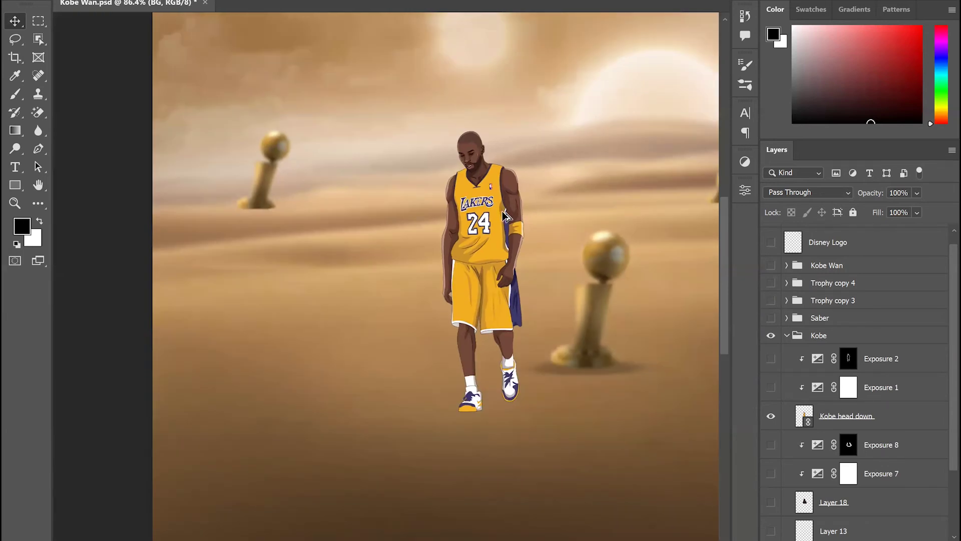
pyautogui.scroll(-1, 504, 215)
pyautogui.scroll(6, 504, 215)
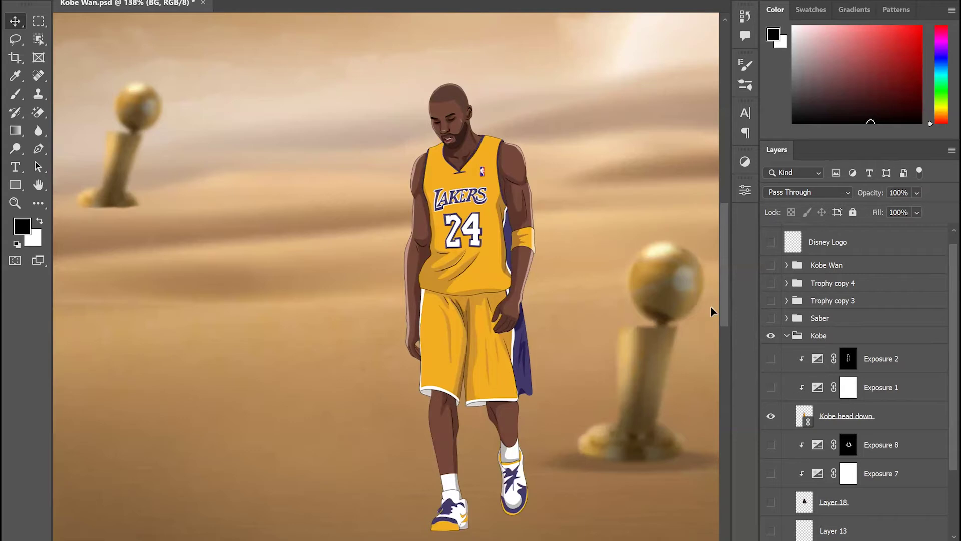
pyautogui.scroll(2, 459, 209)
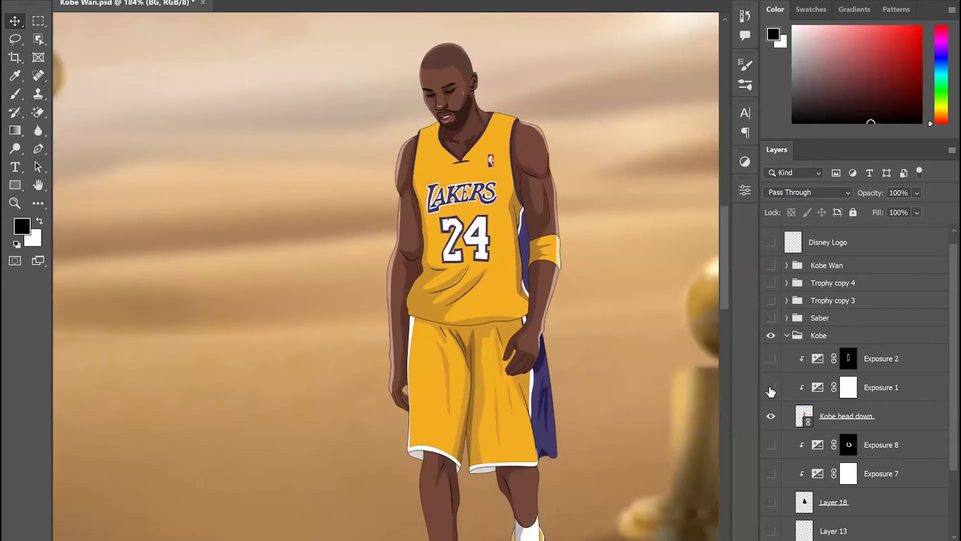
# Step: Darken the Kobe figure by showing Exposure 1, comparing the figure with and without the adjustment
pyautogui.click(771, 391)
pyautogui.scroll(-5, 520, 221)
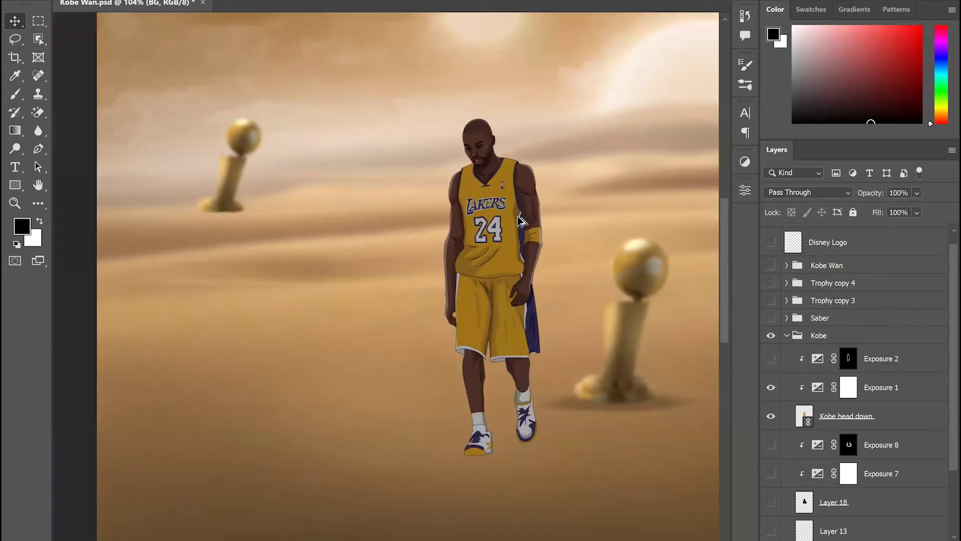
pyautogui.scroll(3, 520, 220)
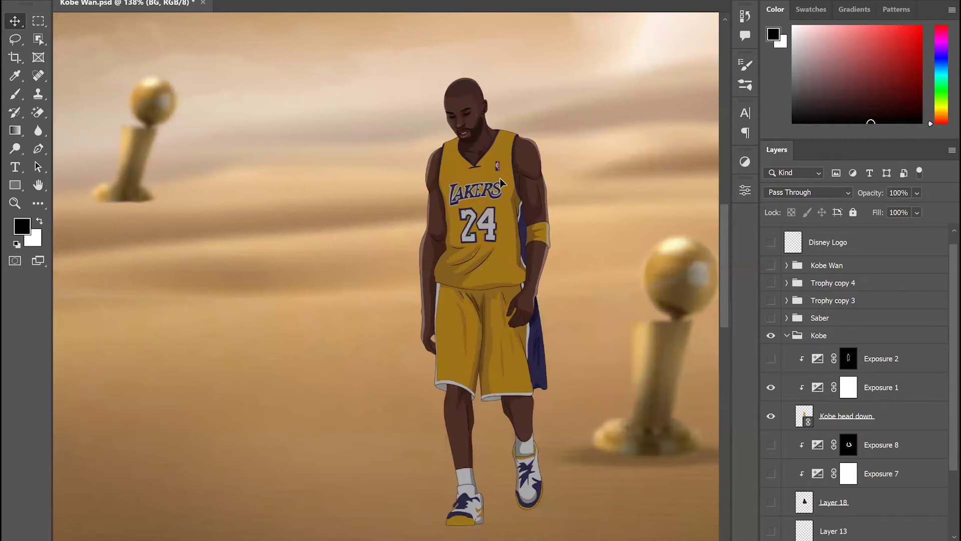
pyautogui.scroll(-4, 500, 191)
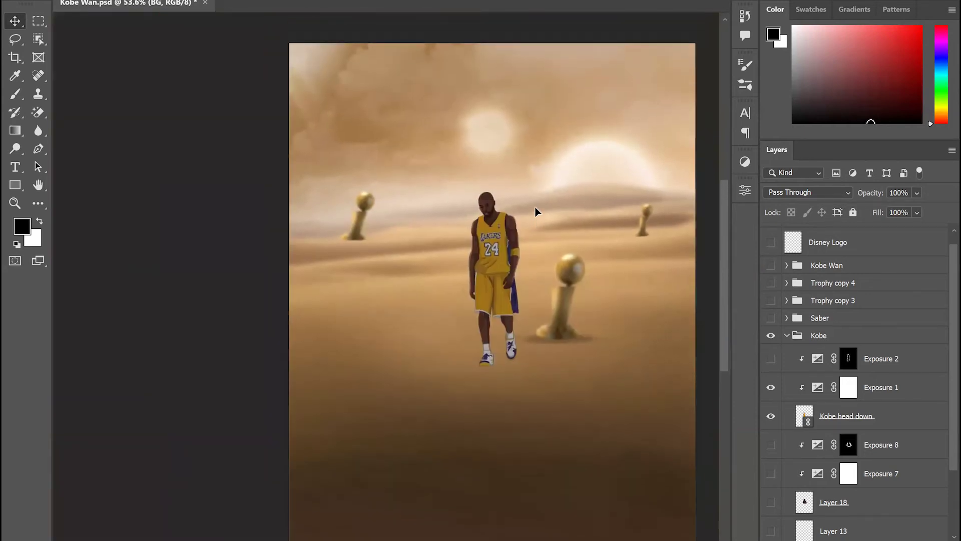
pyautogui.click(772, 389)
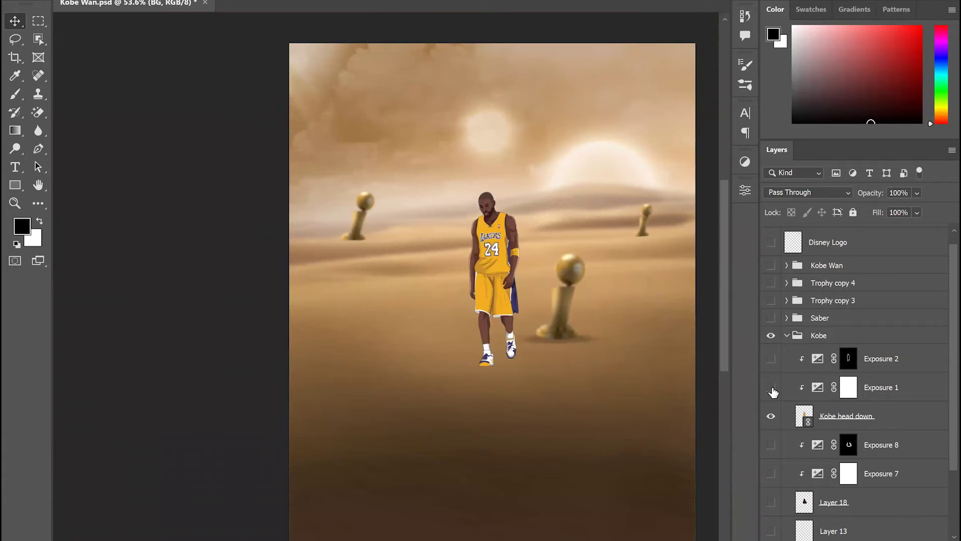
pyautogui.scroll(2, 635, 341)
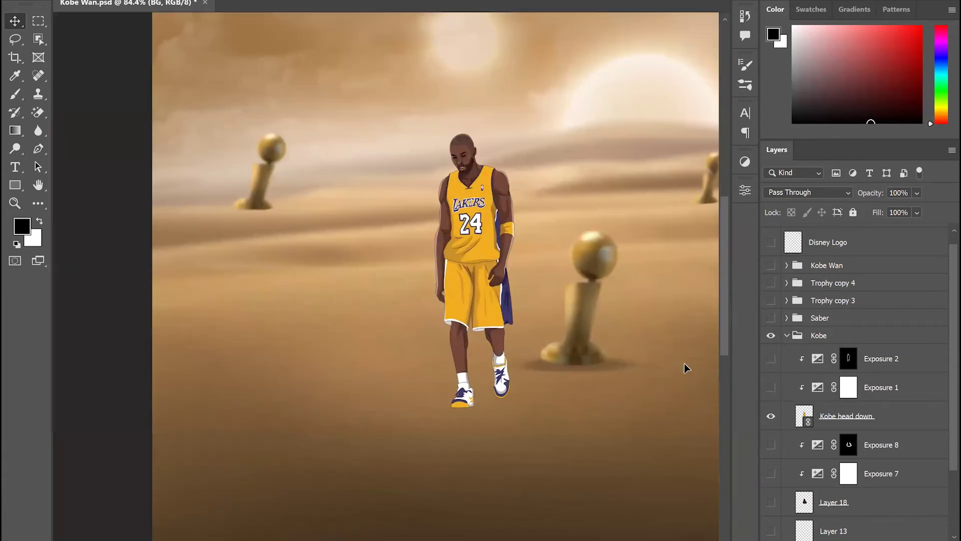
pyautogui.click(772, 389)
pyautogui.scroll(3, 498, 251)
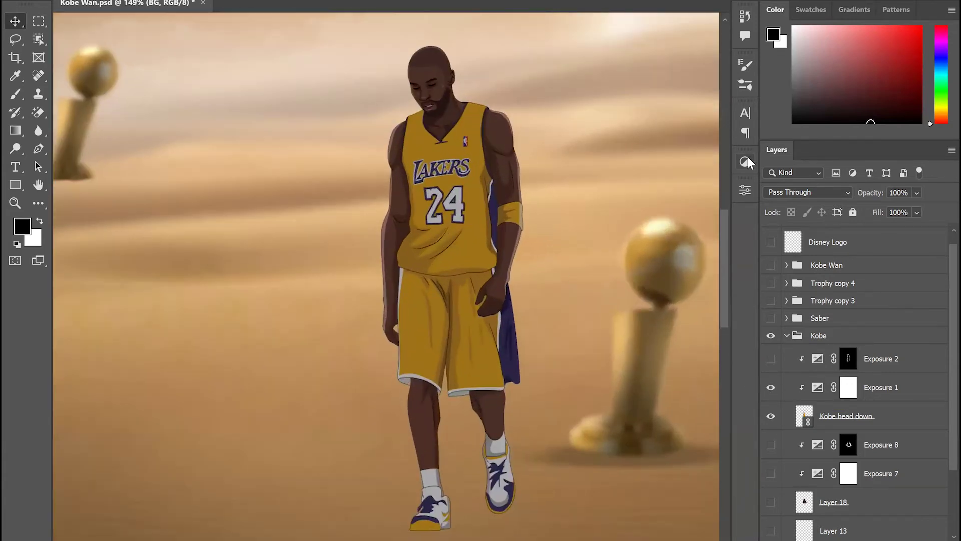
# Step: Add an Exposure adjustment layer above the BG group, undo its trial brightening, and remove the layer's mask
pyautogui.click(746, 159)
pyautogui.click(676, 188)
pyautogui.moveTo(626, 261); pyautogui.dragTo(657, 257)
pyautogui.click(746, 190)
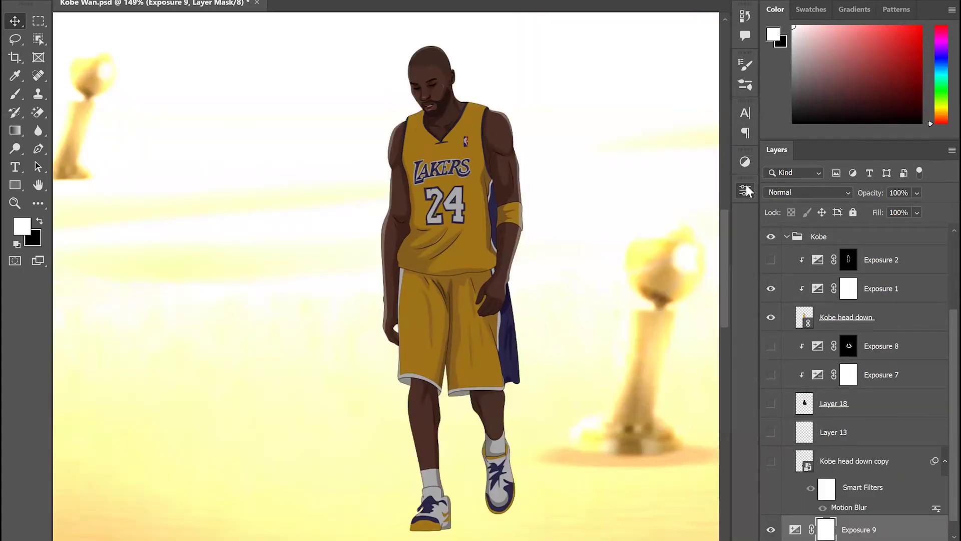
pyautogui.hotkey('ctrl', 'z')
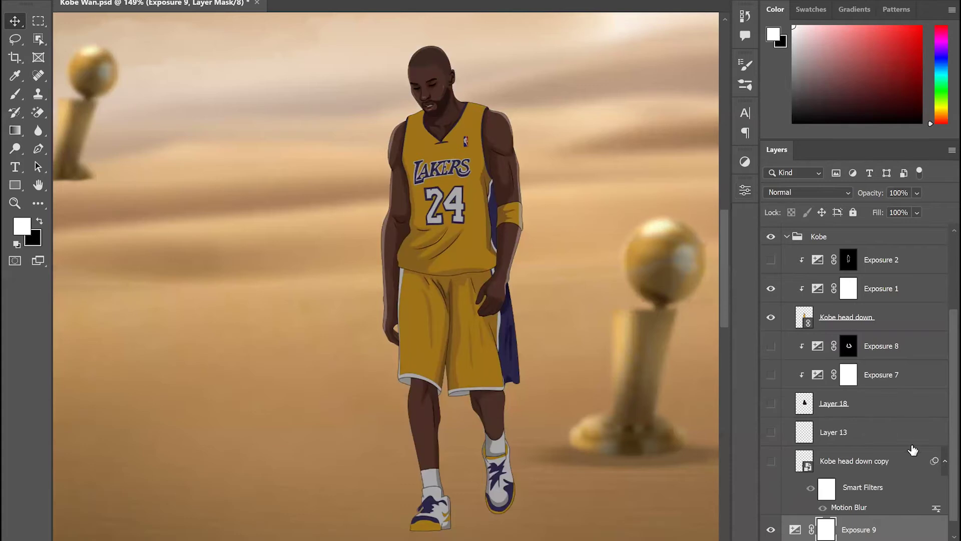
pyautogui.press('Delete')
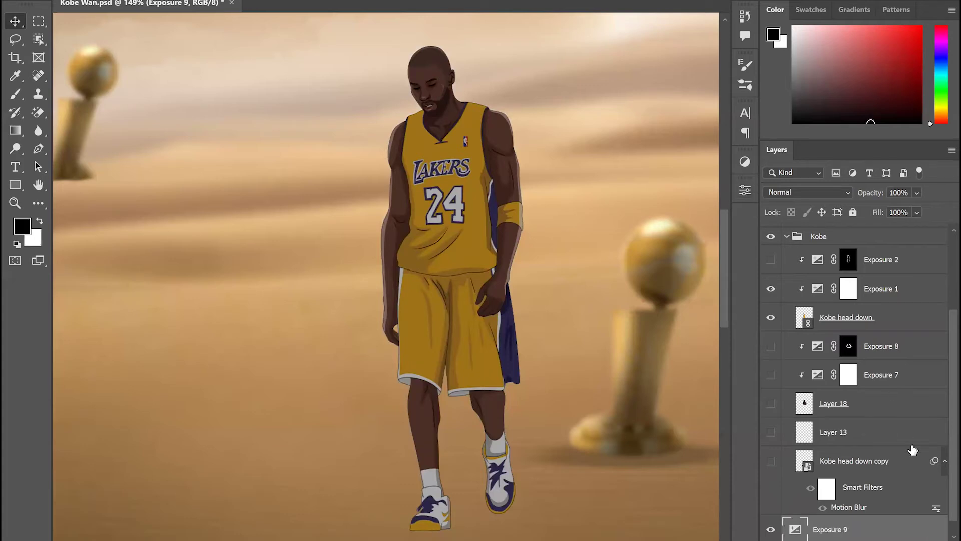
# Step: Light the edges of the Kobe figure by showing the masked Exposure 2 adjustment, and check it against the suns
pyautogui.click(771, 261)
pyautogui.scroll(4, 520, 180)
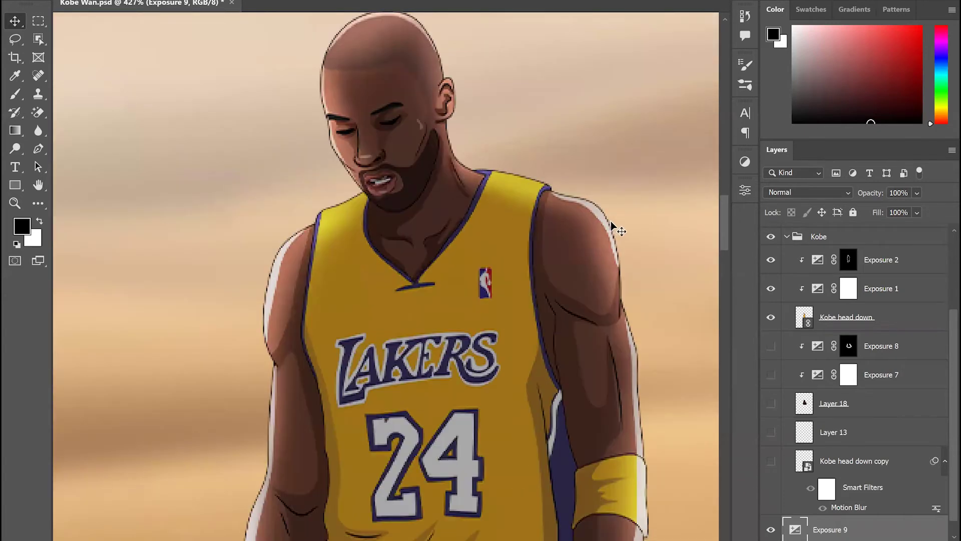
pyautogui.moveTo(724, 218); pyautogui.dragTo(723, 219)
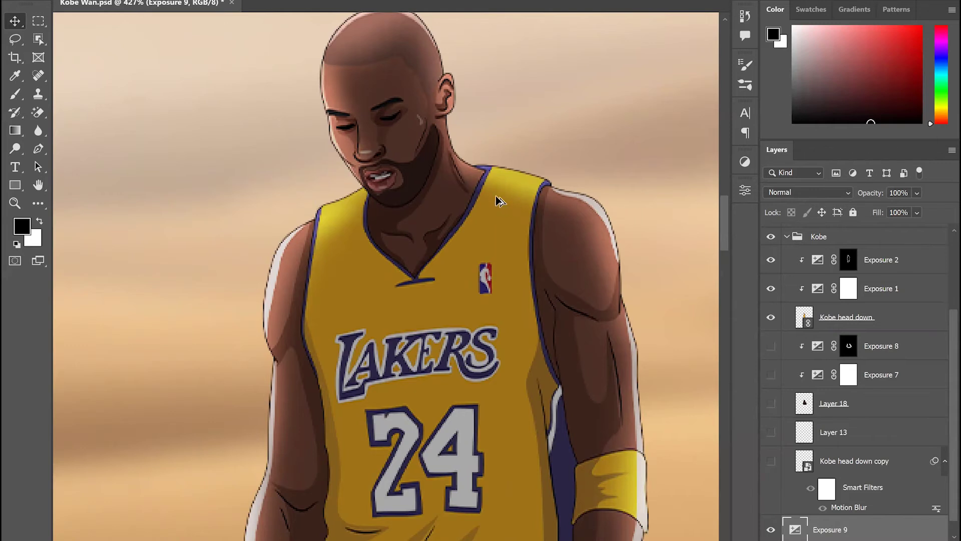
pyautogui.scroll(-2, 499, 200)
pyautogui.scroll(-5, 498, 200)
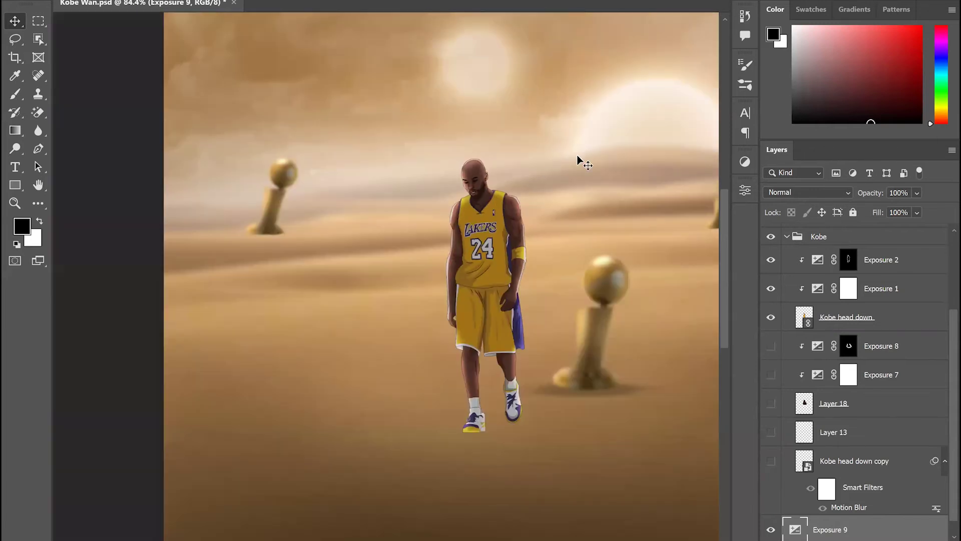
pyautogui.hscroll(1, 600, 157)
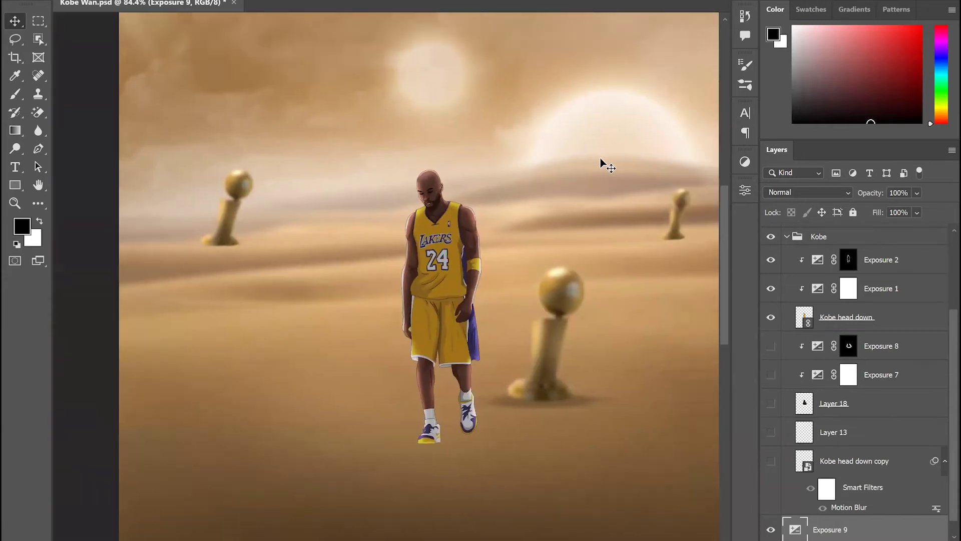
# Step: Compare the Kobe figure with and without Exposure 1 and Exposure 2 against the suns, leaving both adjustments shown
pyautogui.scroll(-1, 600, 158)
pyautogui.scroll(4, 460, 160)
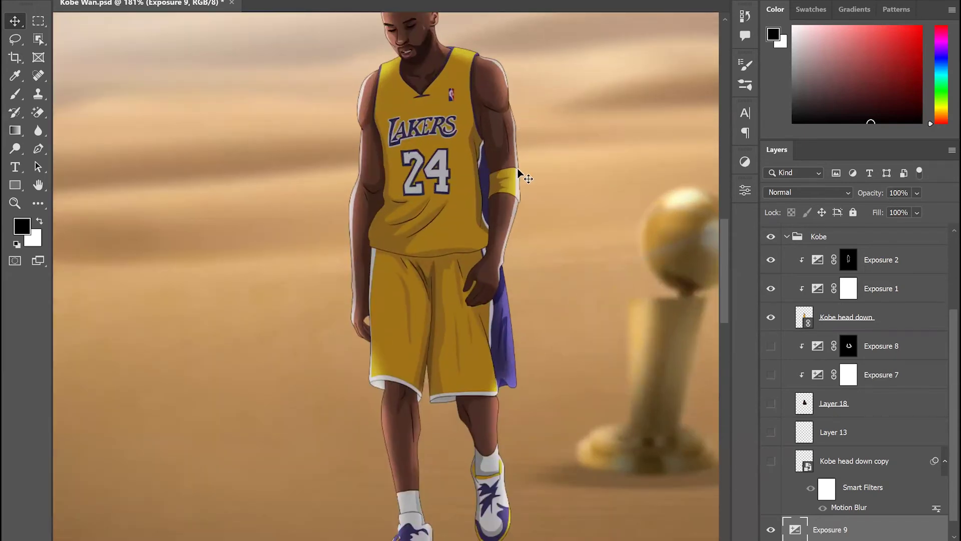
pyautogui.scroll(-4, 500, 218)
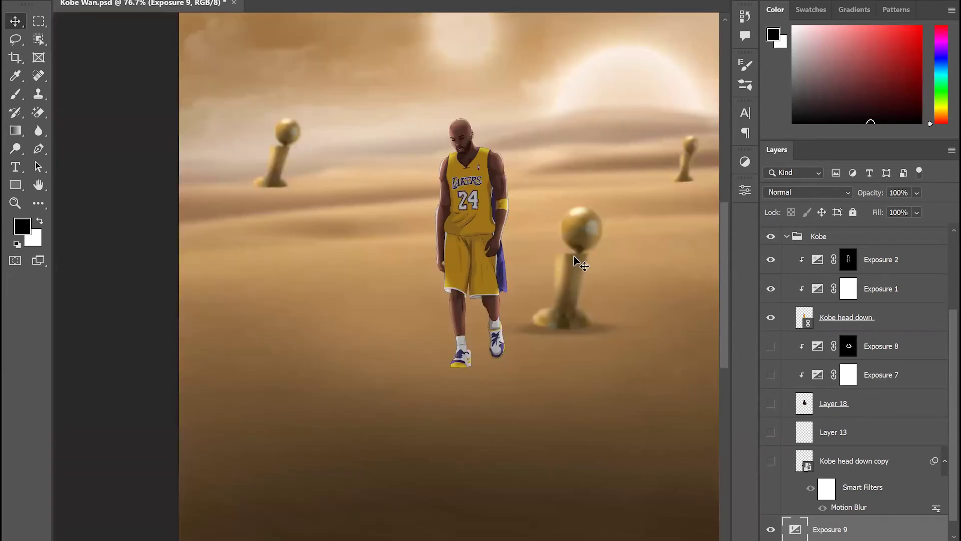
pyautogui.scroll(2, 484, 217)
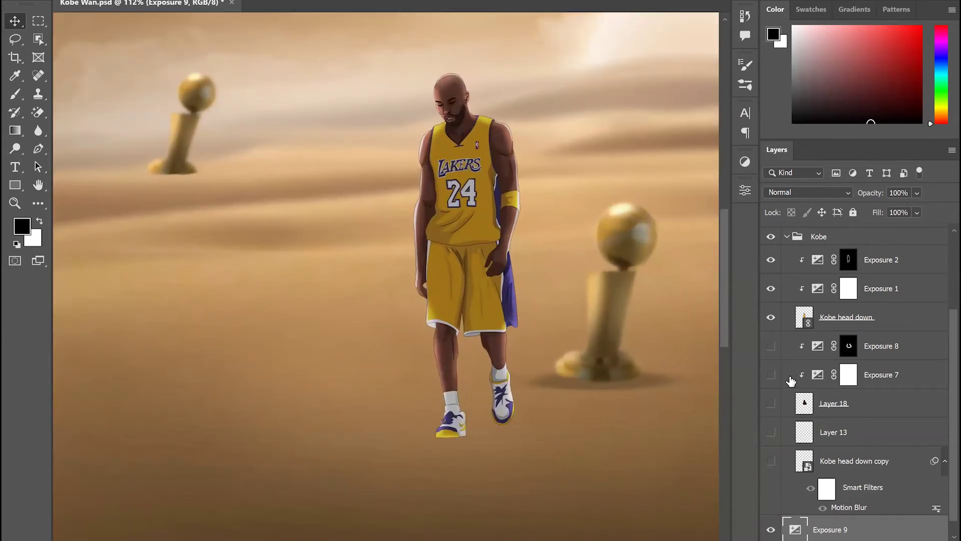
pyautogui.scroll(1, 790, 381)
pyautogui.moveTo(771, 306); pyautogui.dragTo(771, 277)
pyautogui.scroll(-4, 469, 279)
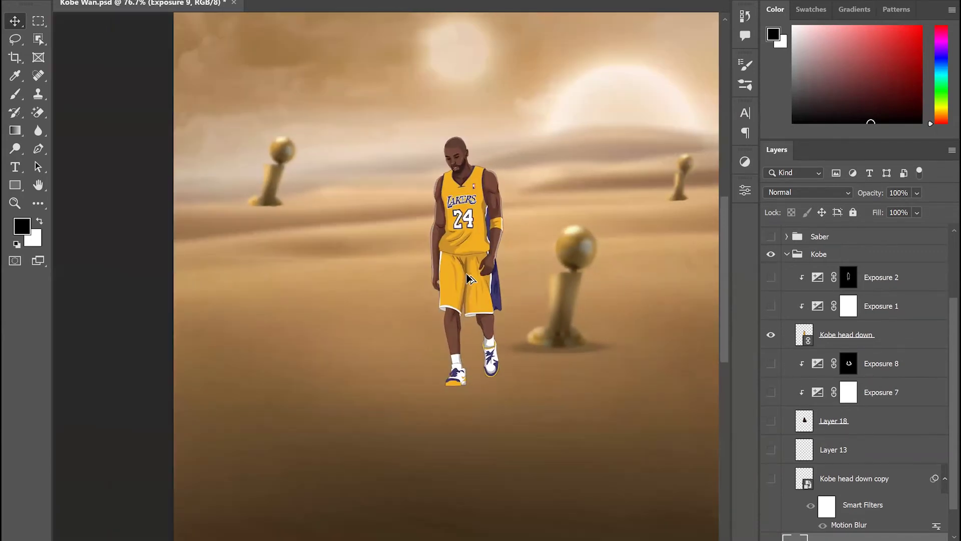
pyautogui.scroll(-1, 469, 279)
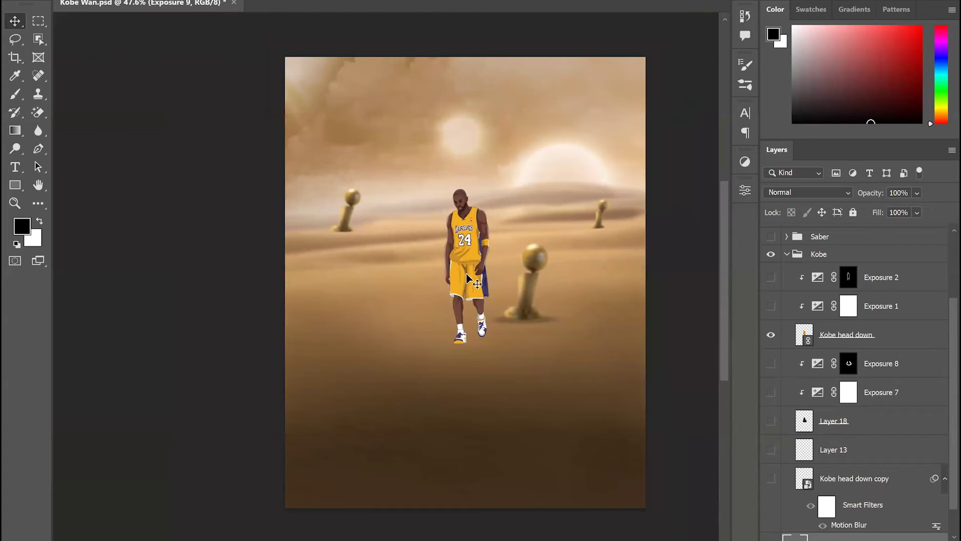
pyautogui.click(771, 306)
pyautogui.click(771, 277)
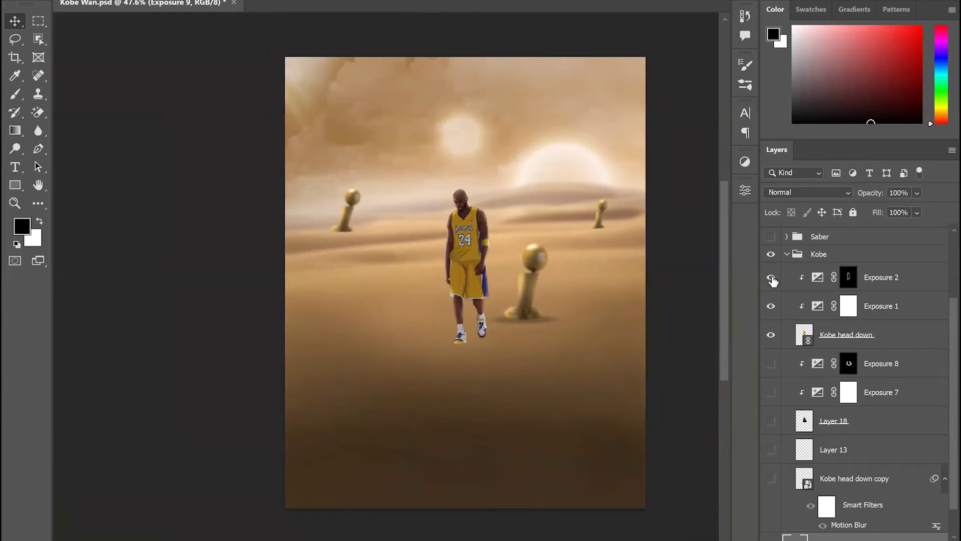
pyautogui.scroll(3, 464, 265)
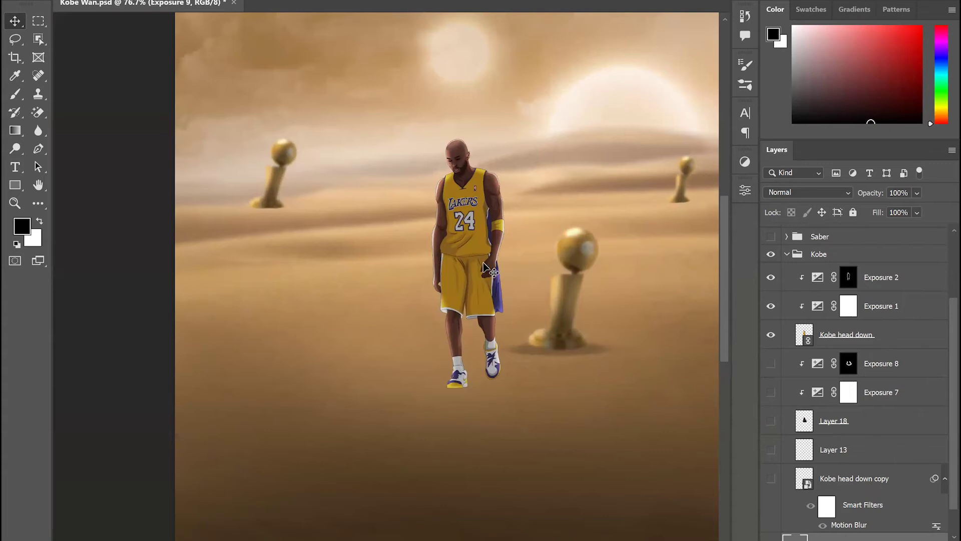
# Step: Try duplicating the Kobe head down layer as the basis for a shadow, and undo the duplicate
pyautogui.scroll(-1, 777, 413)
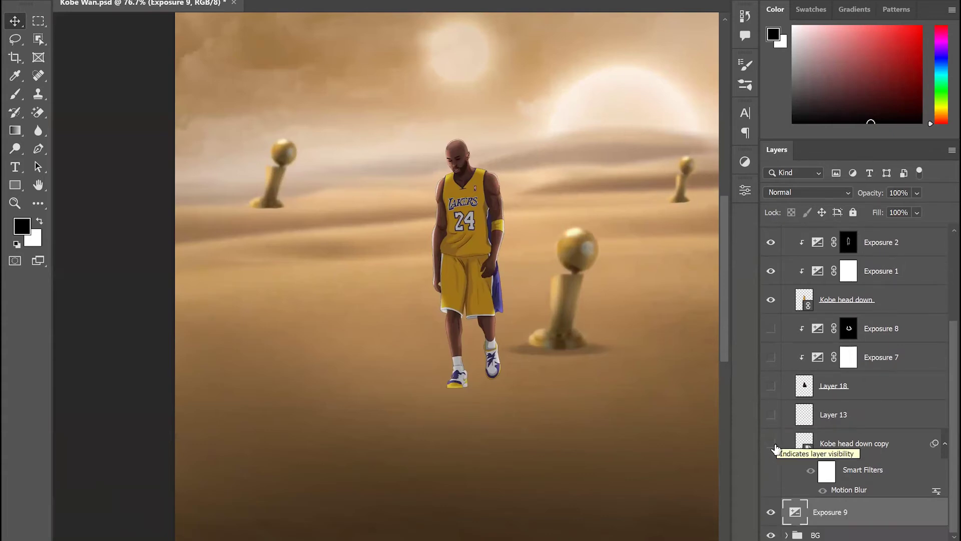
pyautogui.click(848, 305)
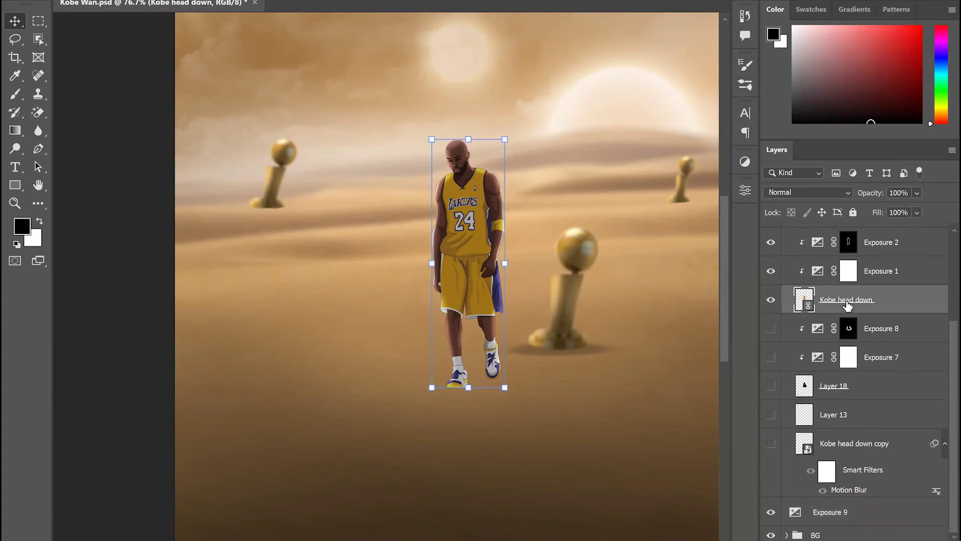
pyautogui.hotkey('ctrl', 'j')
pyautogui.hotkey('ctrl', 'z')
# Step: Show the motion-blurred Kobe head down copy layer as the figure's cast shadow, check it near the feet, and deselect it
pyautogui.click(866, 446)
pyautogui.click(770, 445)
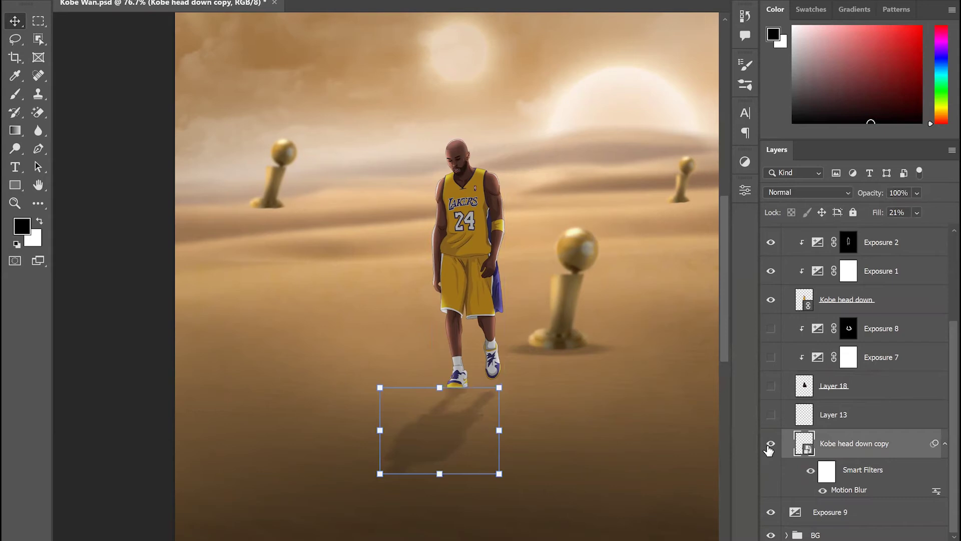
pyautogui.scroll(5, 446, 446)
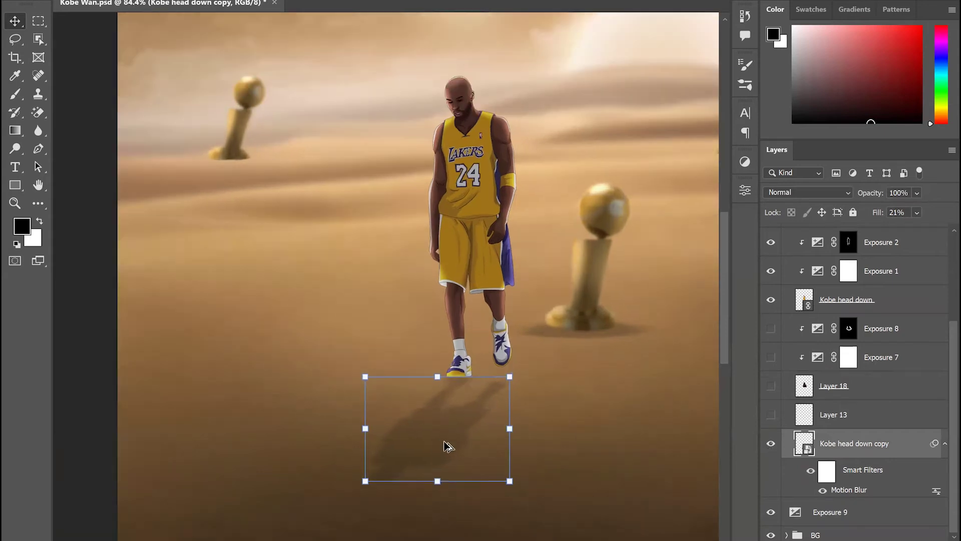
pyautogui.scroll(1, 448, 446)
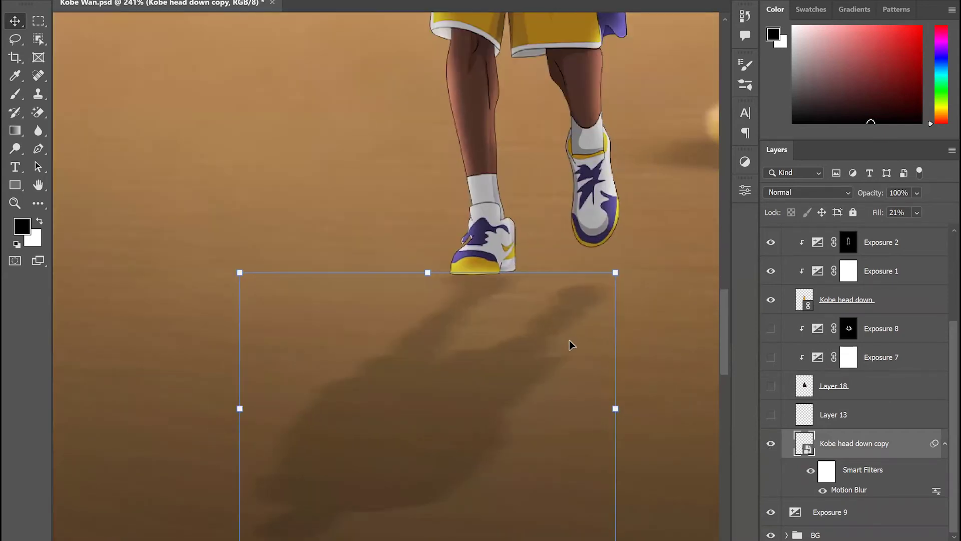
pyautogui.scroll(-5, 472, 343)
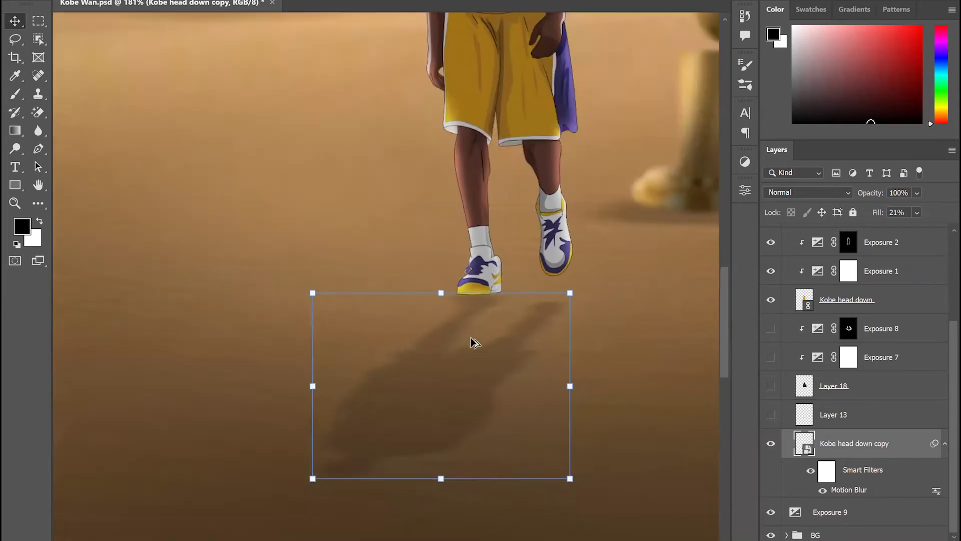
pyautogui.scroll(-2, 472, 342)
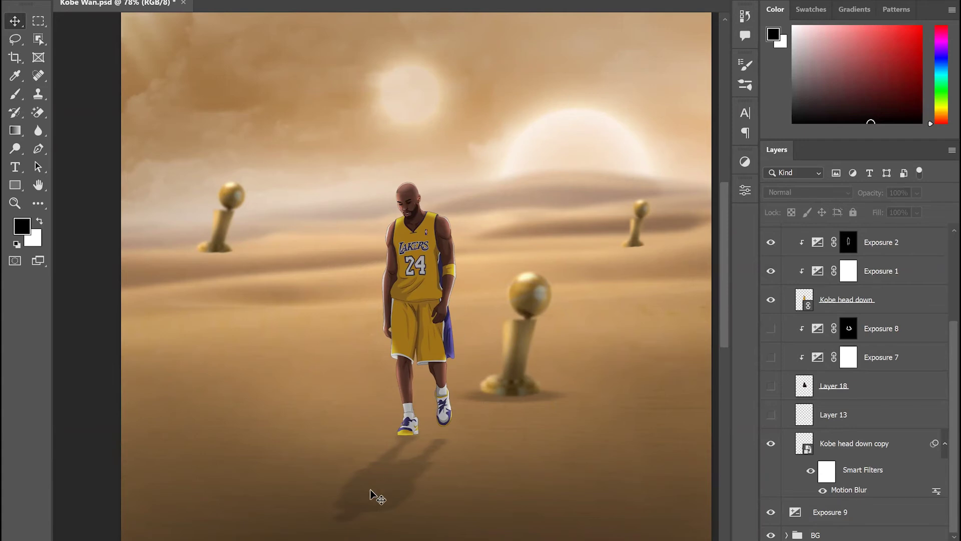
# Step: Show the Layer 13 contact shadow under the front shoe and the Layer 18 cape behind the figure
pyautogui.click(771, 414)
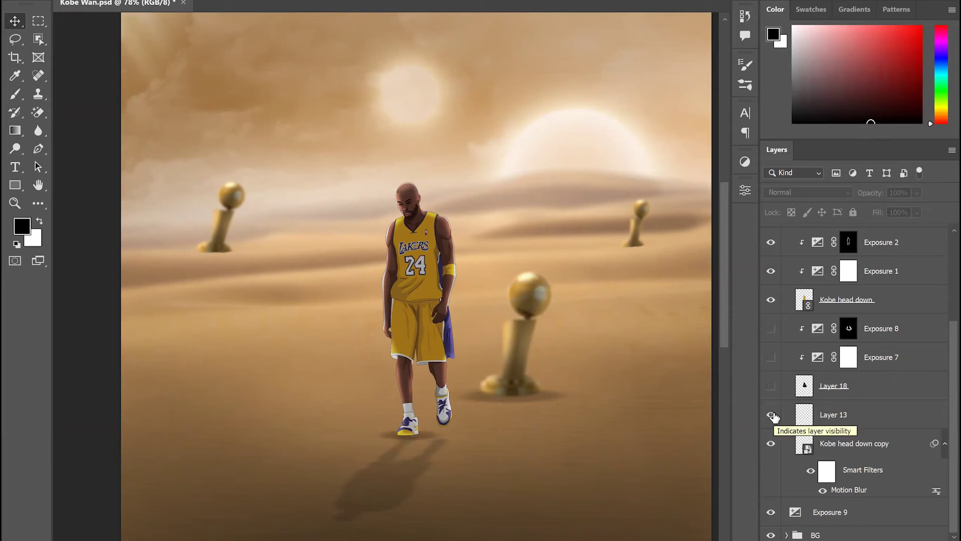
pyautogui.click(771, 385)
pyautogui.scroll(5, 425, 365)
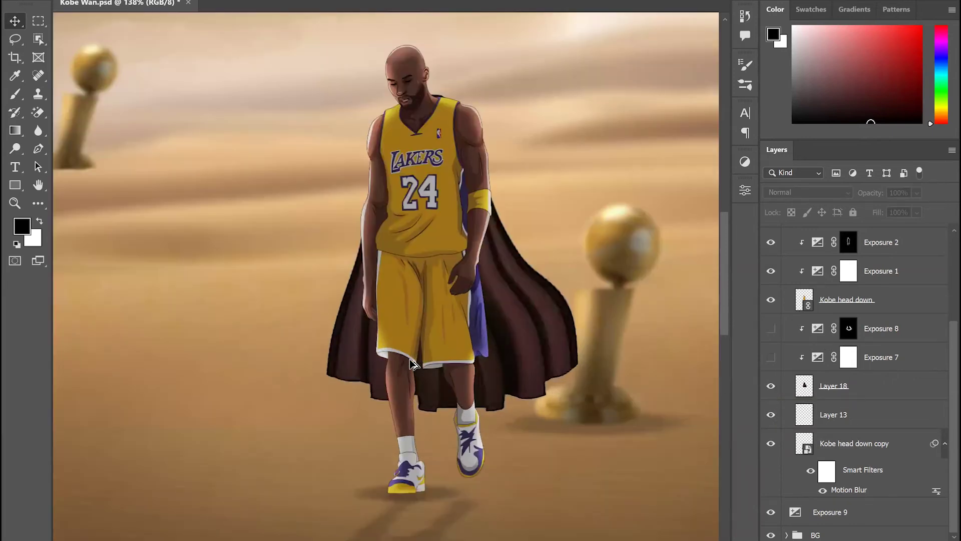
pyautogui.scroll(-5, 441, 364)
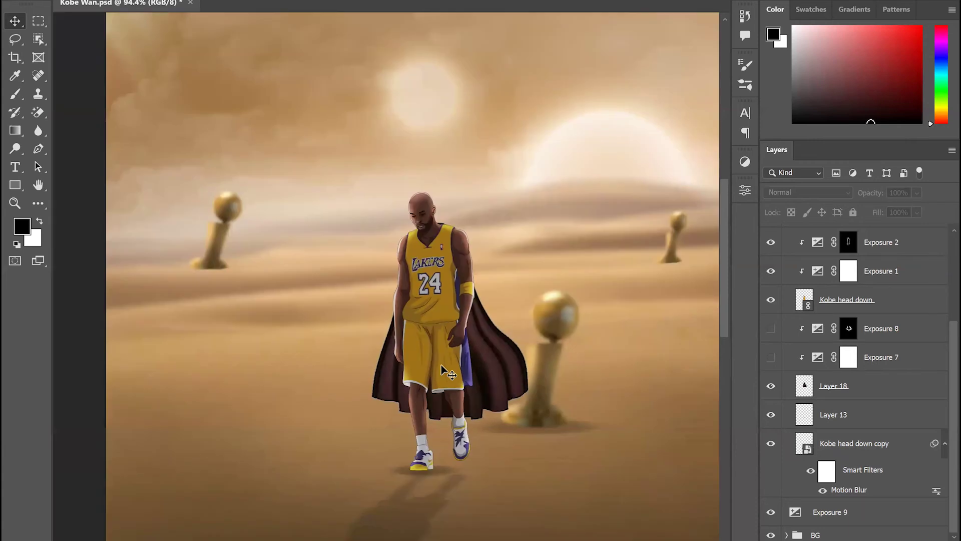
pyautogui.scroll(5, 453, 381)
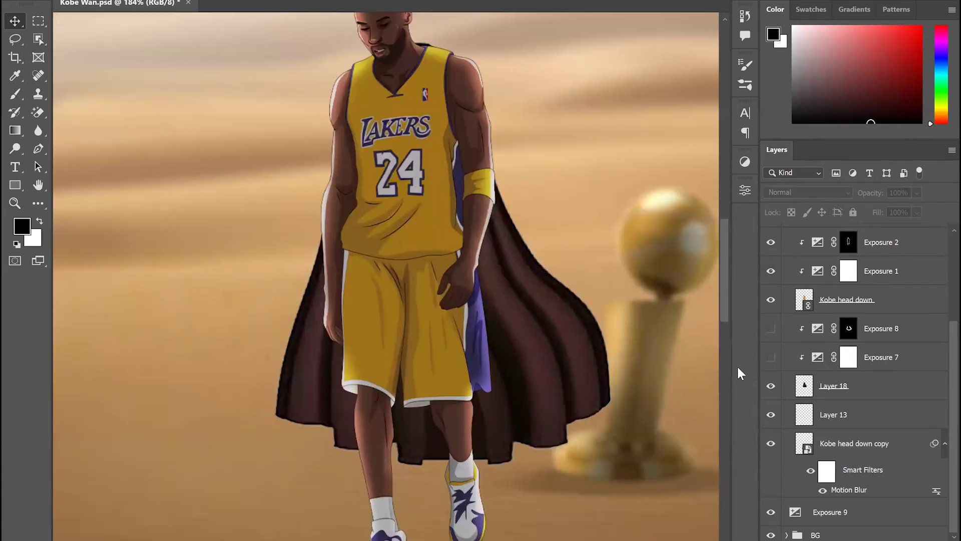
# Step: Darken the cape by showing Exposure 7 and light its edges by showing the masked Exposure 8 adjustment
pyautogui.click(771, 357)
pyautogui.scroll(-8, 551, 363)
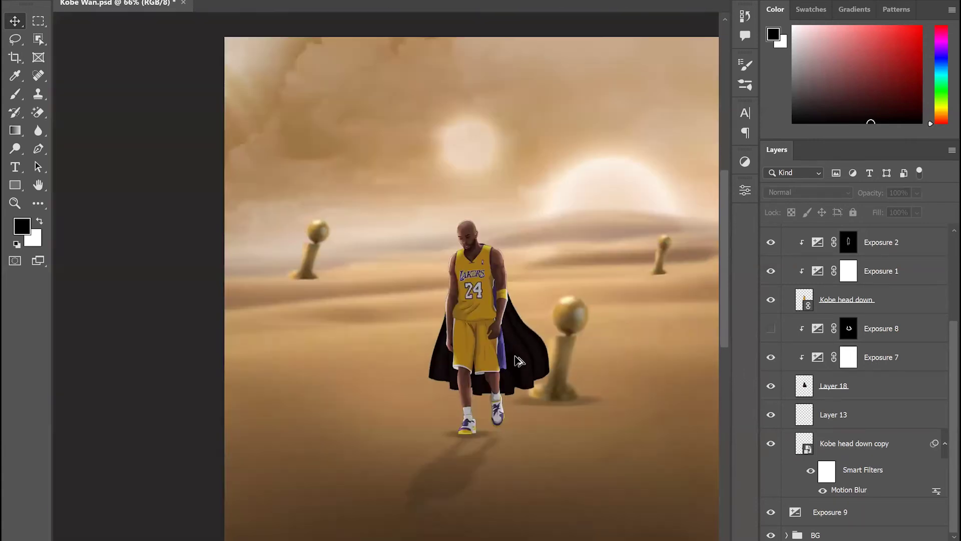
pyautogui.scroll(2, 518, 361)
pyautogui.scroll(4, 518, 360)
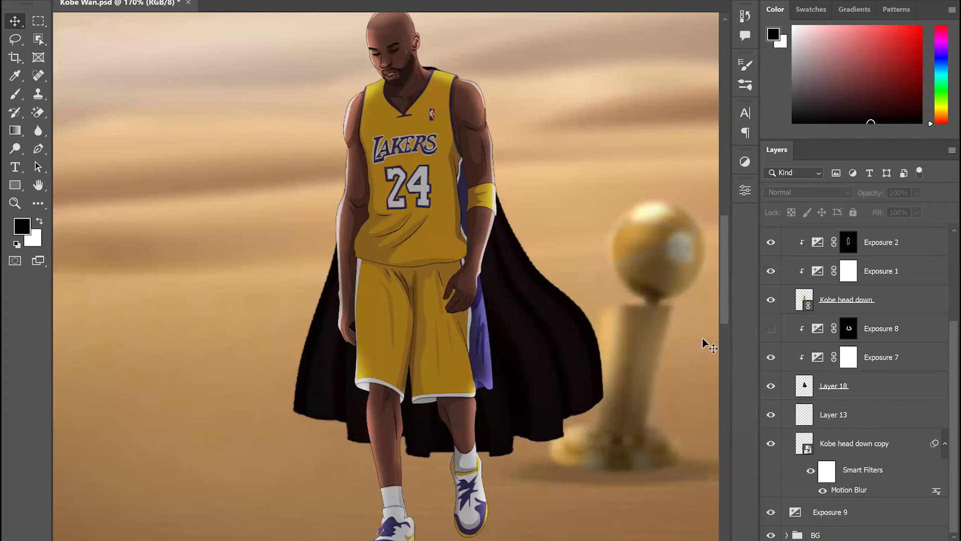
pyautogui.click(771, 330)
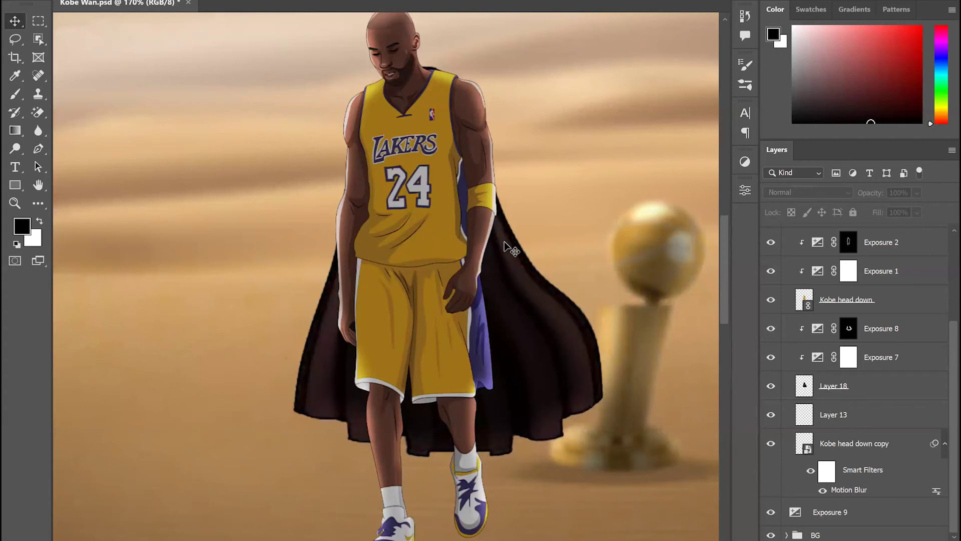
pyautogui.scroll(-2, 513, 331)
pyautogui.scroll(-3, 513, 331)
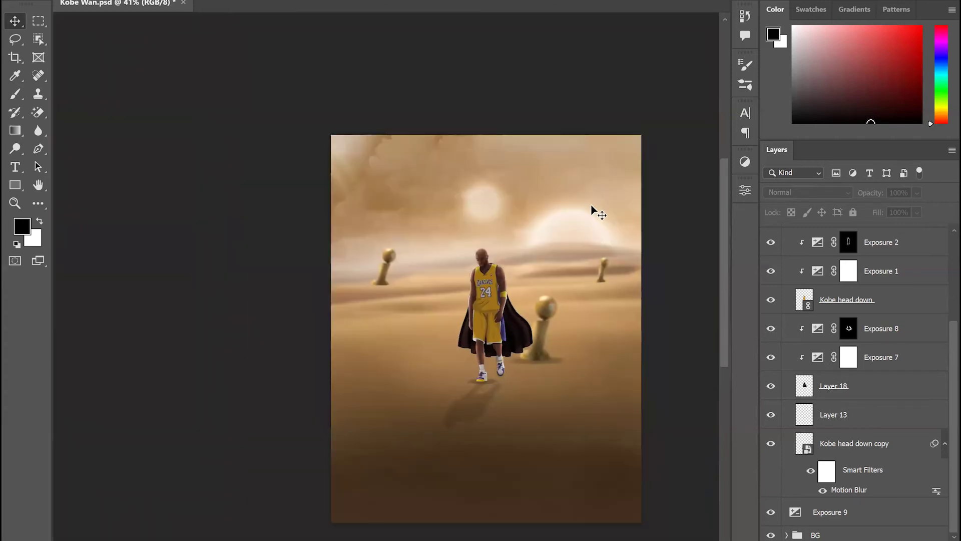
# Step: Collapse the open layer groups, then show and select the Saber group to add the purple lightsaber
pyautogui.scroll(4, 801, 300)
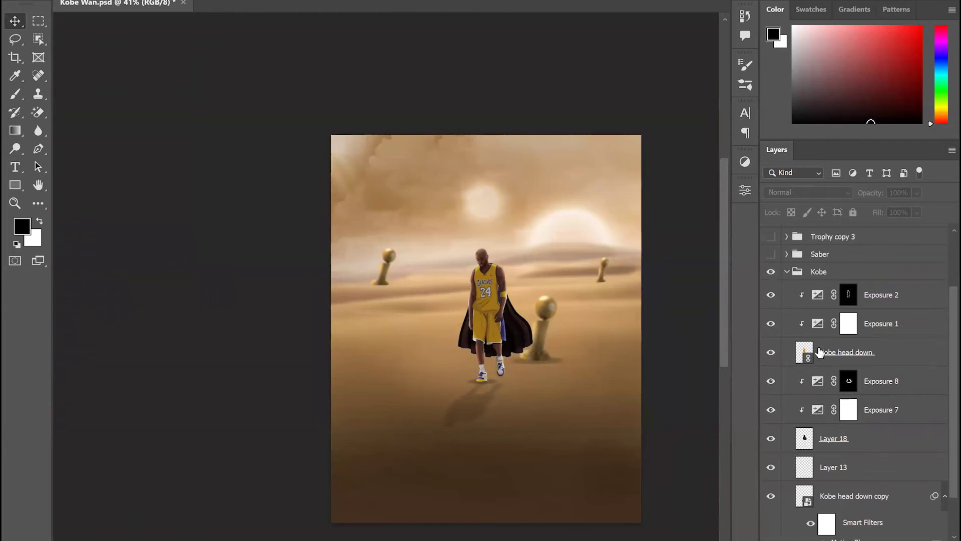
pyautogui.click(788, 289)
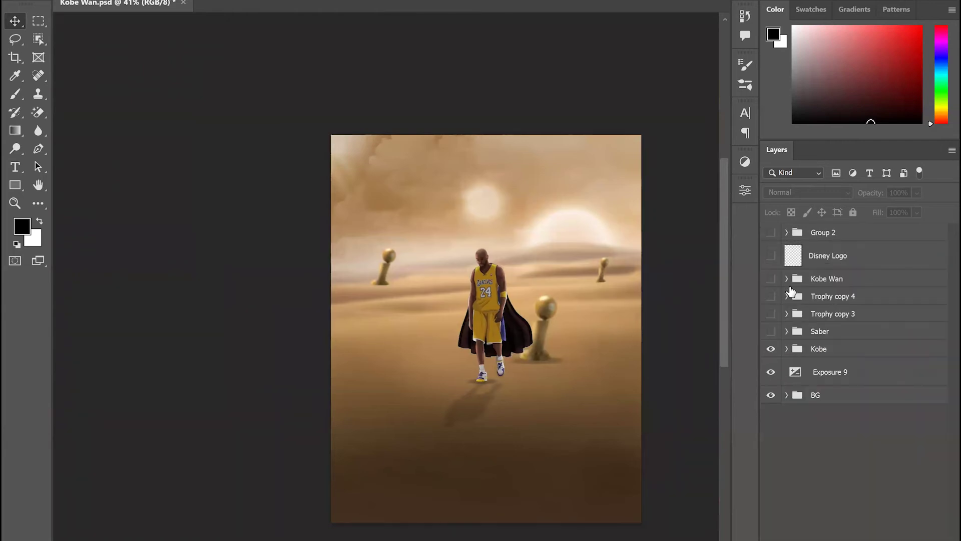
pyautogui.click(771, 332)
pyautogui.click(801, 331)
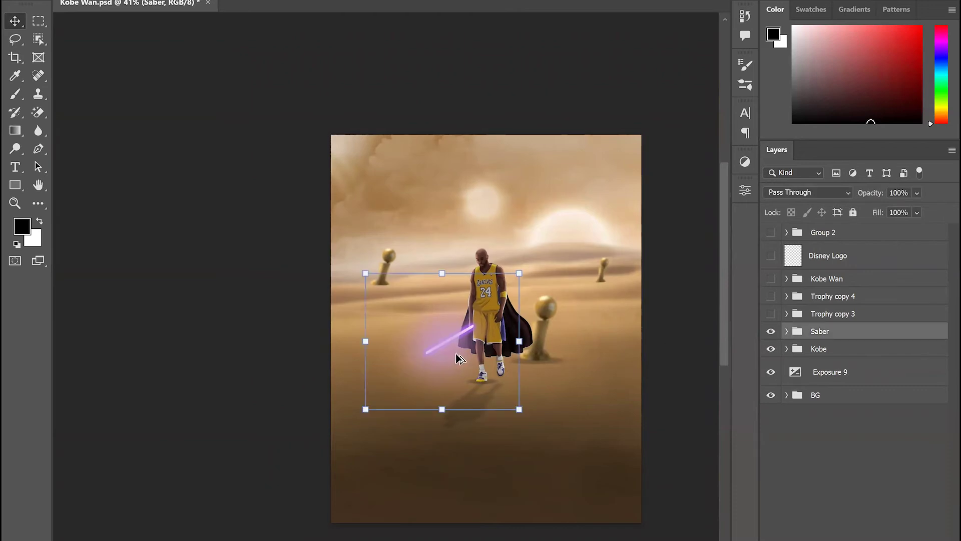
pyautogui.scroll(3, 450, 390)
pyautogui.scroll(3, 459, 358)
# Step: Expand the Saber group and examine the lightsaber together with the rounded rectangle layers and glow effects that build it
pyautogui.click(786, 331)
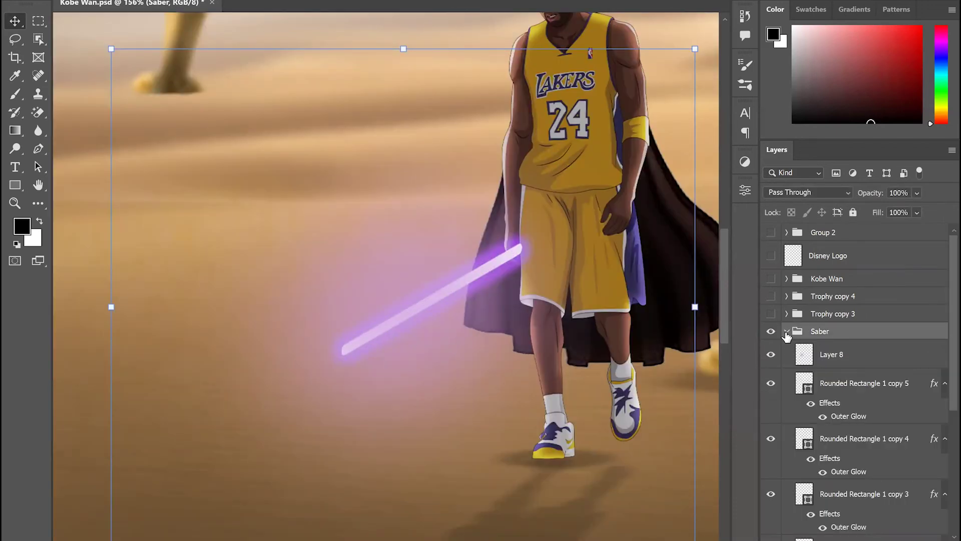
pyautogui.scroll(-6, 491, 305)
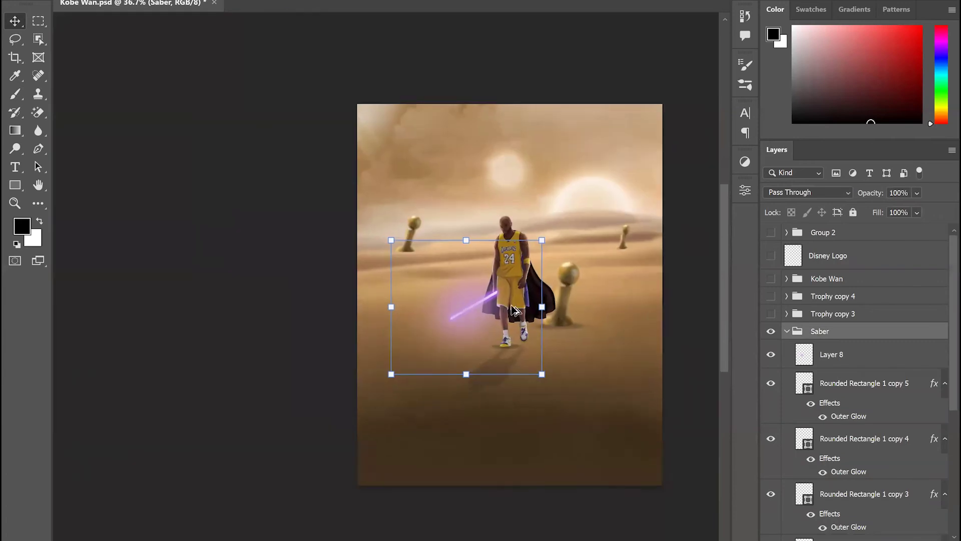
pyautogui.scroll(5, 516, 311)
pyautogui.scroll(-4, 937, 385)
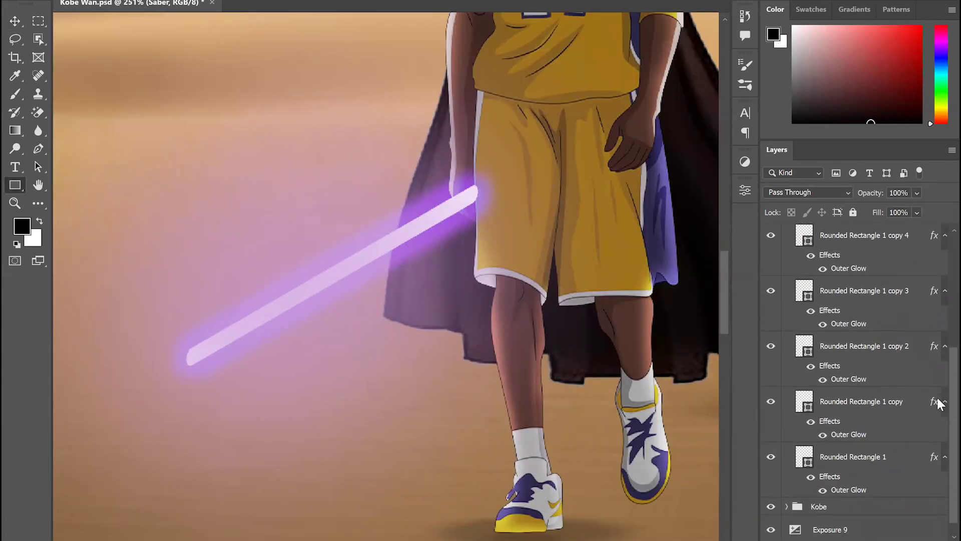
pyautogui.scroll(-1, 939, 425)
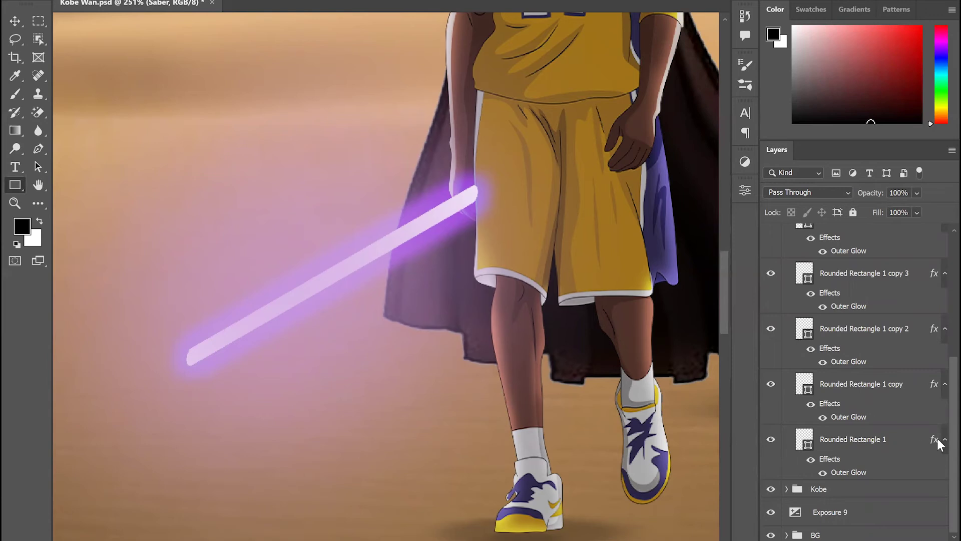
# Step: Inspect the Outer Glow settings of the base Rounded Rectangle 1 layer and close them without changes
pyautogui.click(868, 445)
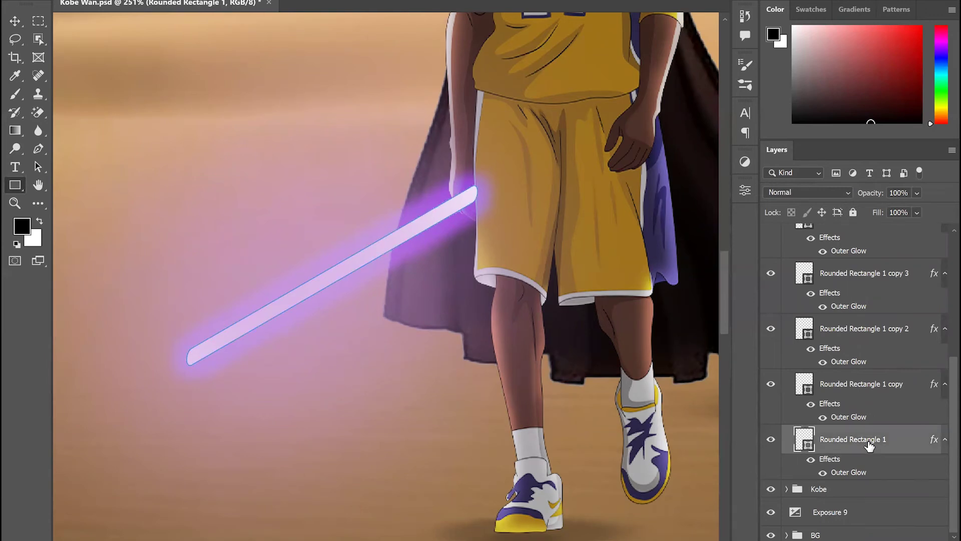
pyautogui.doubleClick(877, 473)
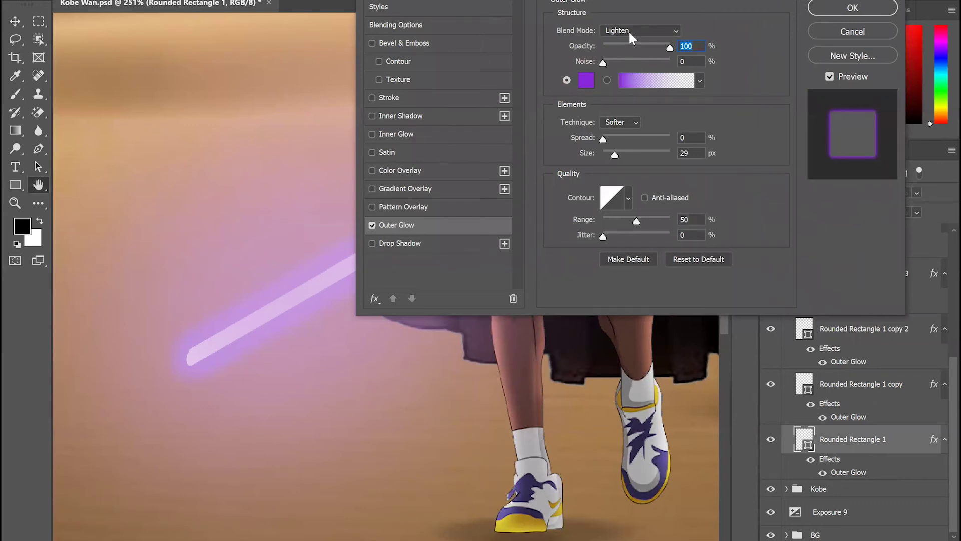
pyautogui.click(848, 14)
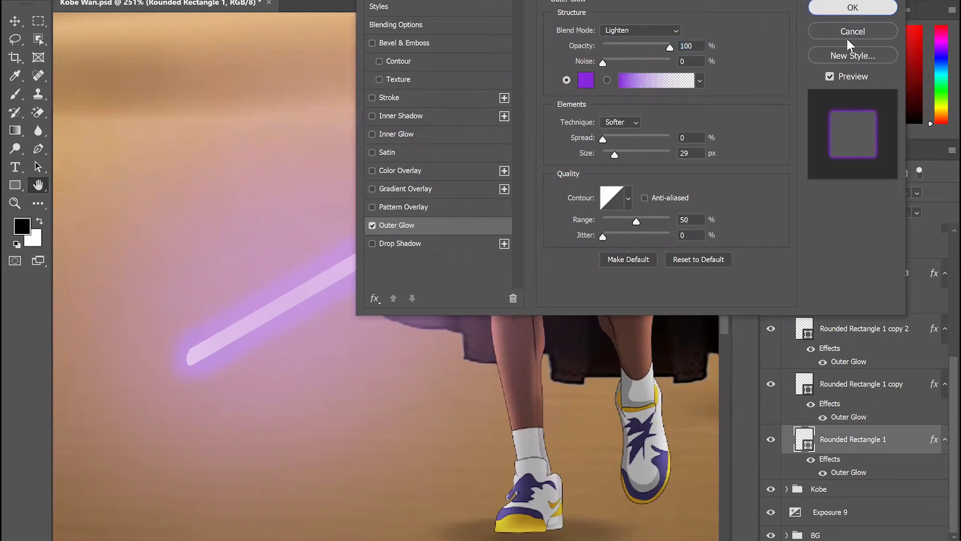
# Step: Hide all five Rounded Rectangle 1 copies in the Saber group, leaving the base shape and Layer 8 shown
pyautogui.scroll(5, 935, 380)
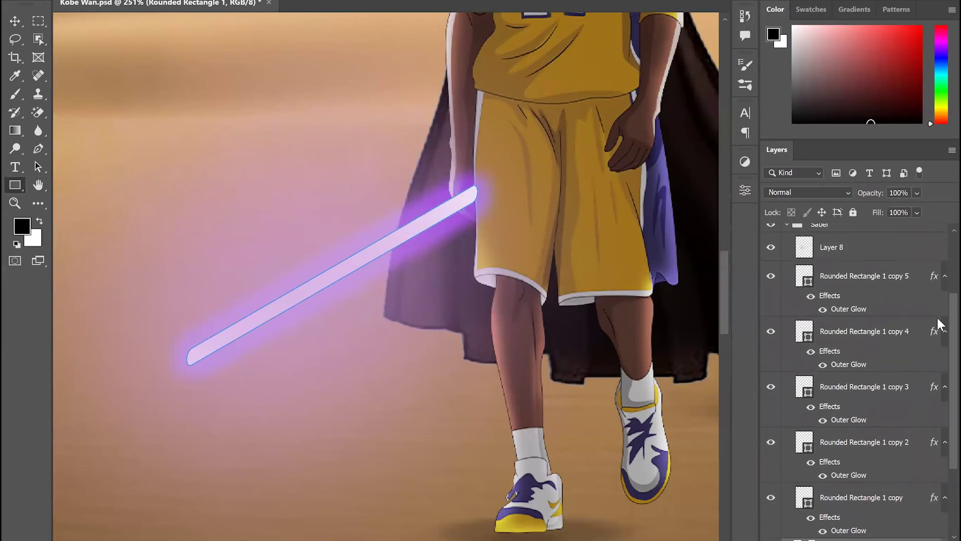
pyautogui.scroll(-1, 938, 324)
pyautogui.click(770, 269)
pyautogui.click(770, 324)
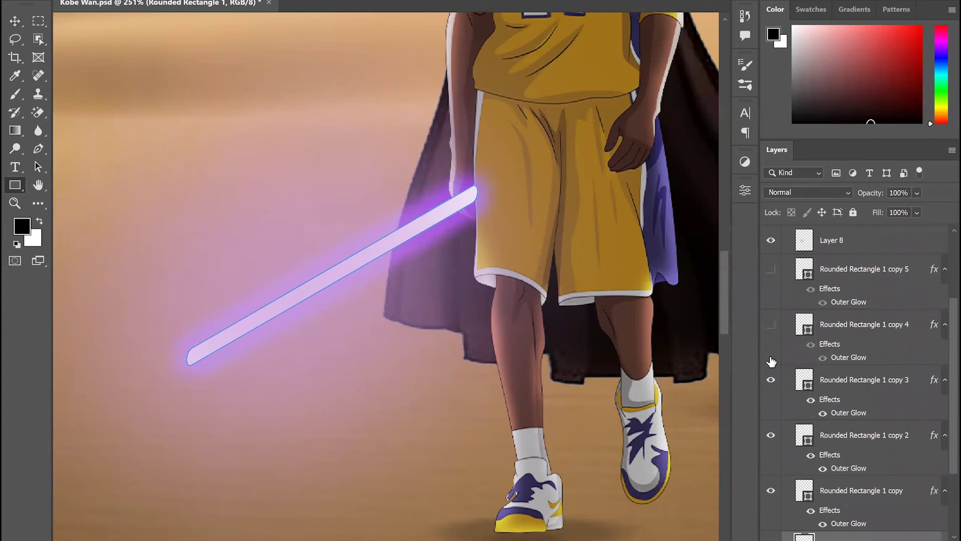
pyautogui.click(771, 379)
pyautogui.click(771, 435)
pyautogui.click(771, 490)
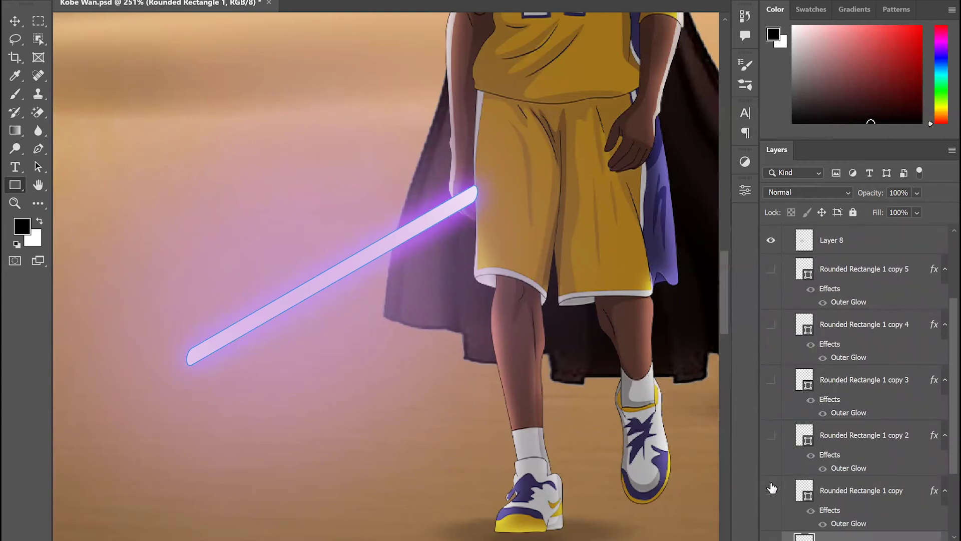
# Step: Show all five Rounded Rectangle 1 copies in the Saber group again to build up the lightsaber's glow
pyautogui.hotkey('ctrl', '0')
pyautogui.press('a')
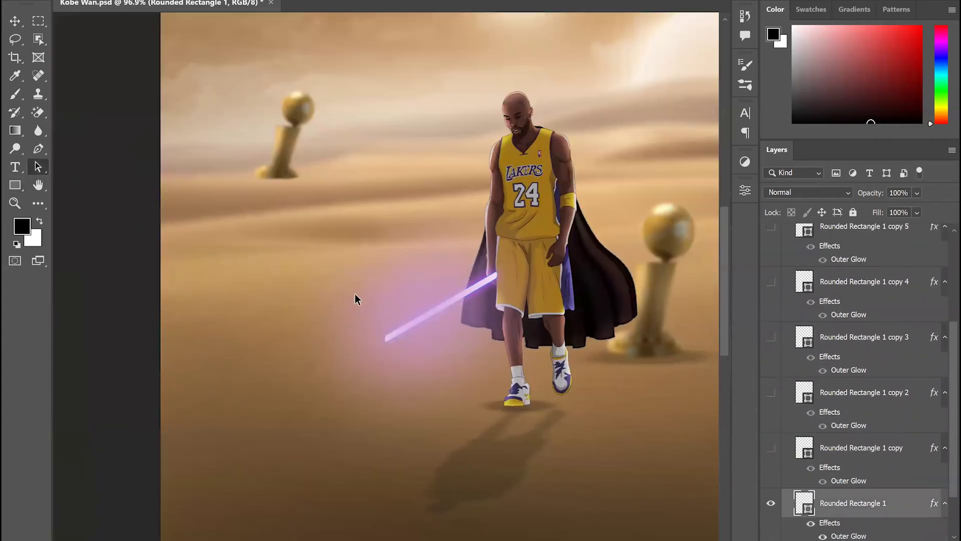
pyautogui.scroll(2, 479, 390)
pyautogui.click(771, 447)
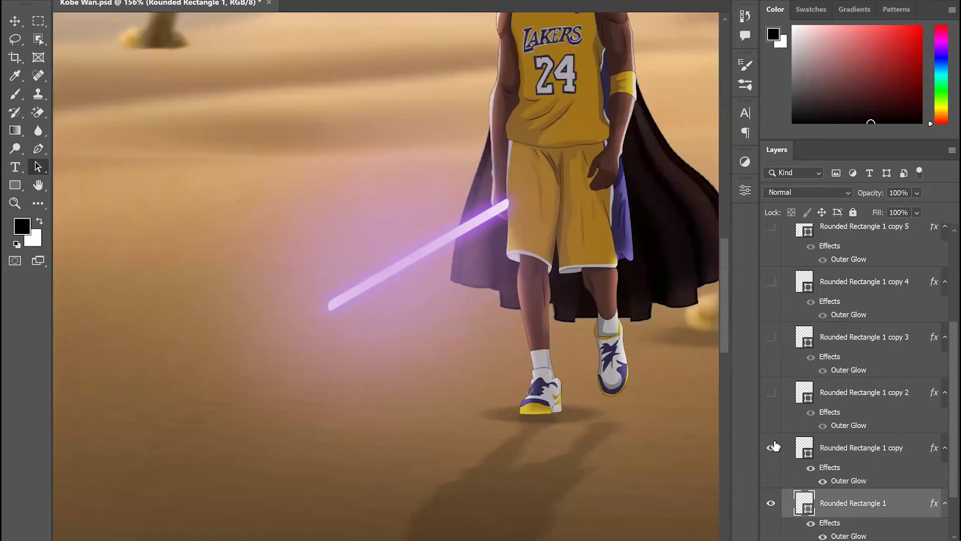
pyautogui.click(770, 393)
pyautogui.click(771, 337)
pyautogui.click(771, 281)
pyautogui.scroll(1, 775, 293)
pyautogui.scroll(1, 775, 293)
pyautogui.click(771, 320)
pyautogui.scroll(2, 771, 318)
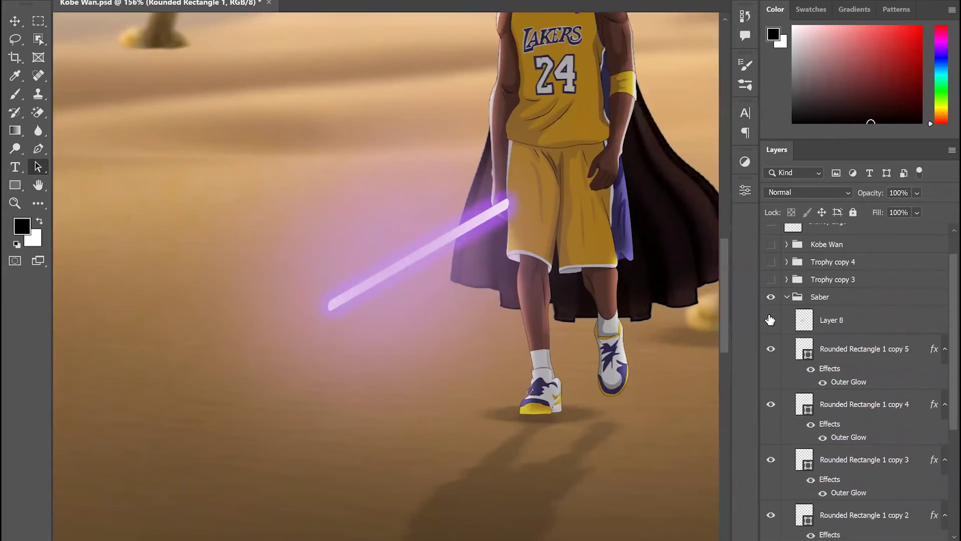
# Step: Toggle Layer 8 off and on to check its contribution to the lightsaber, and collapse the Saber group
pyautogui.click(771, 320)
pyautogui.click(771, 320)
pyautogui.click(829, 320)
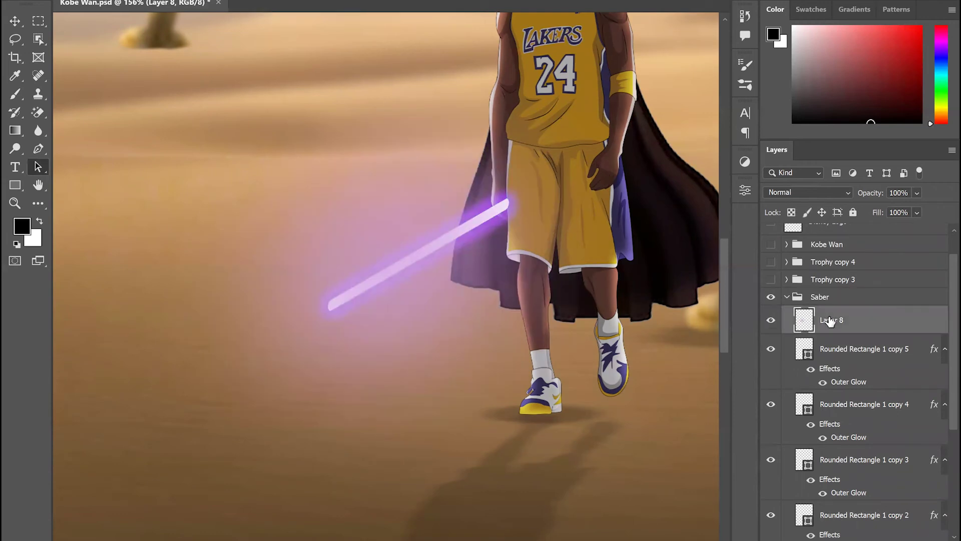
pyautogui.scroll(-2, 445, 299)
pyautogui.scroll(-3, 445, 299)
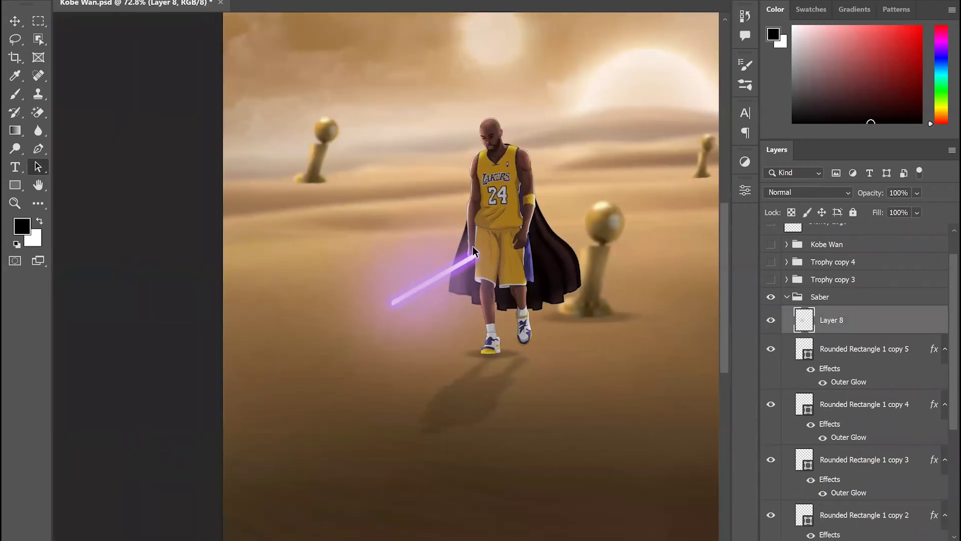
pyautogui.click(787, 297)
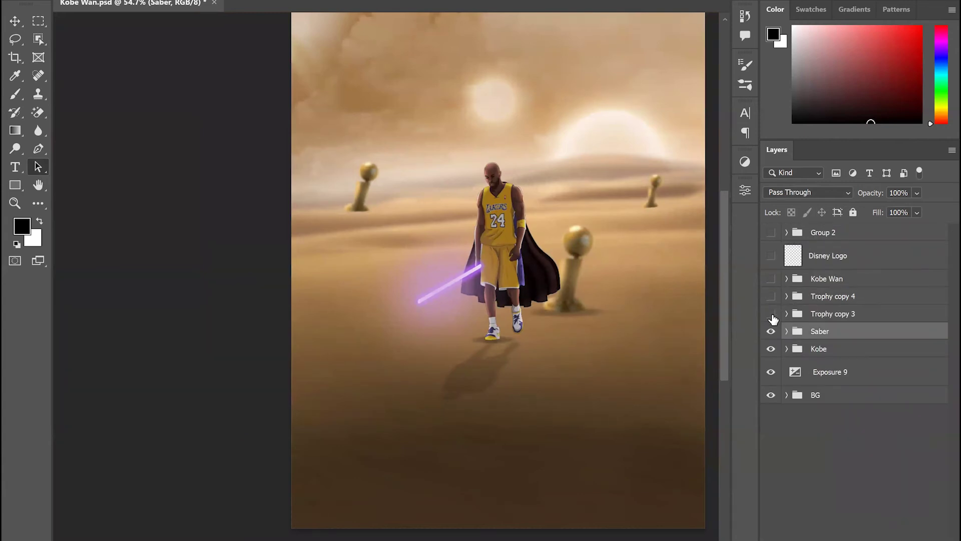
# Step: Show the Trophy copy 3 and Trophy copy 4 groups to add the large blurred foreground trophies
pyautogui.click(772, 314)
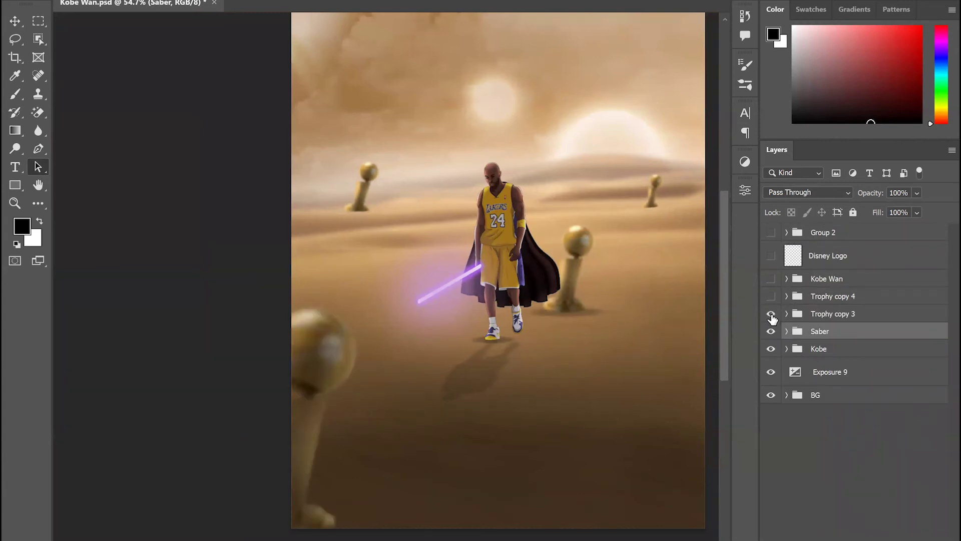
pyautogui.scroll(-2, 319, 372)
pyautogui.scroll(5, 315, 377)
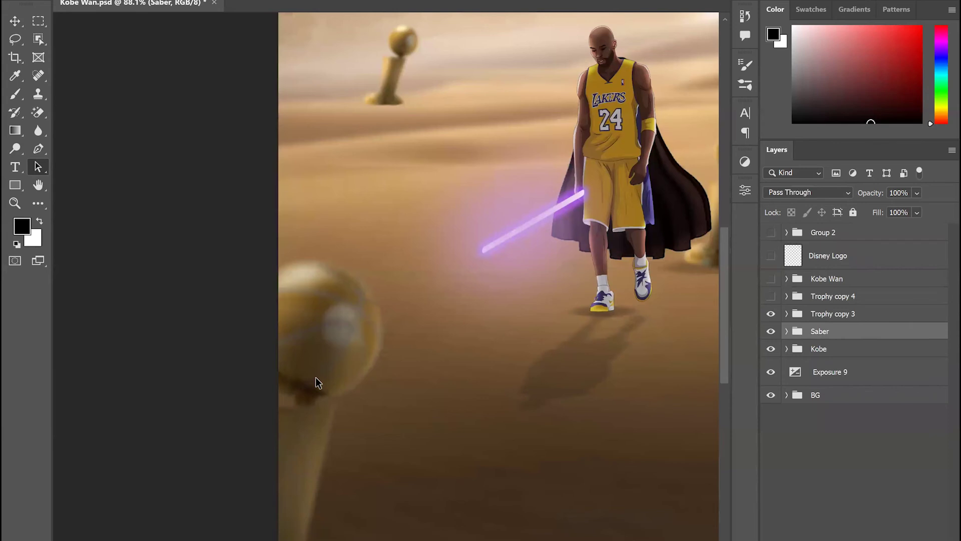
pyautogui.scroll(-4, 315, 377)
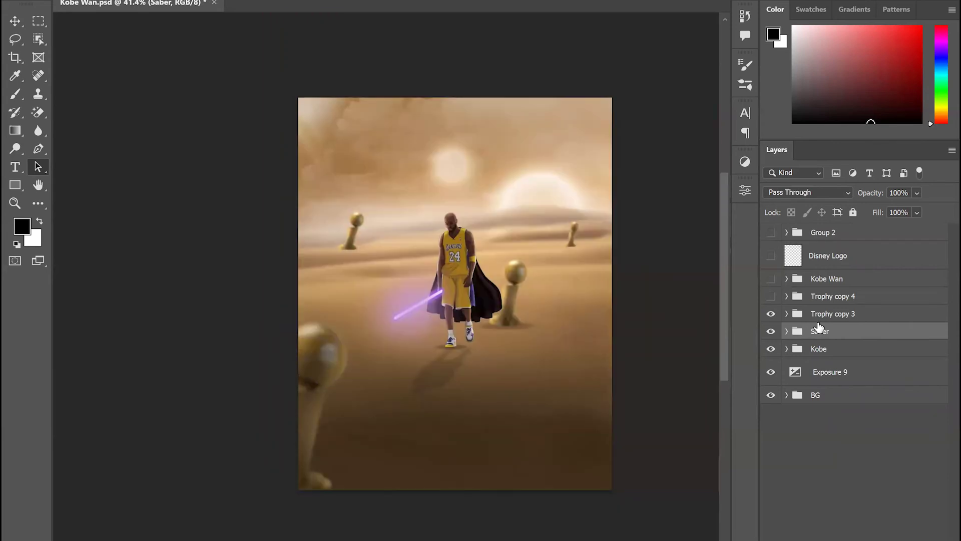
pyautogui.scroll(3, 280, 361)
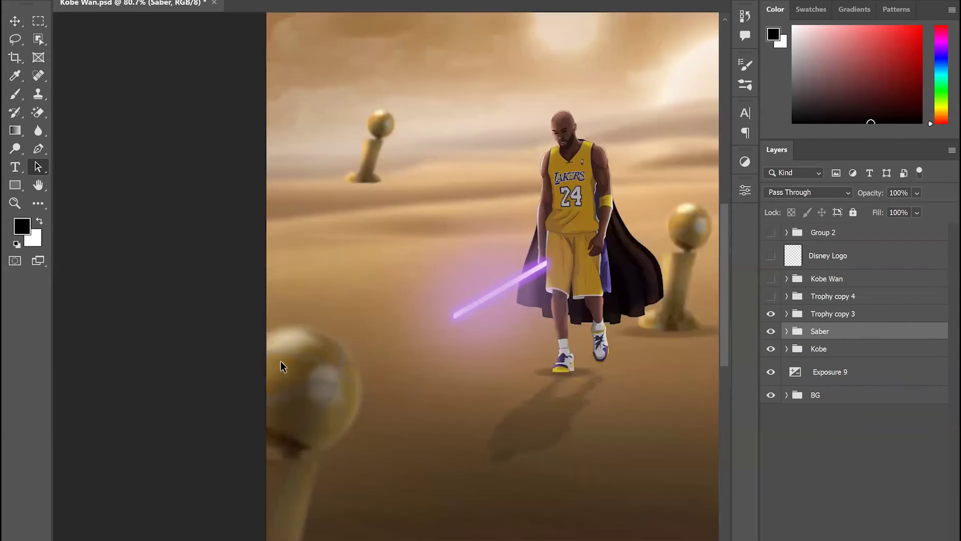
pyautogui.scroll(-3, 339, 337)
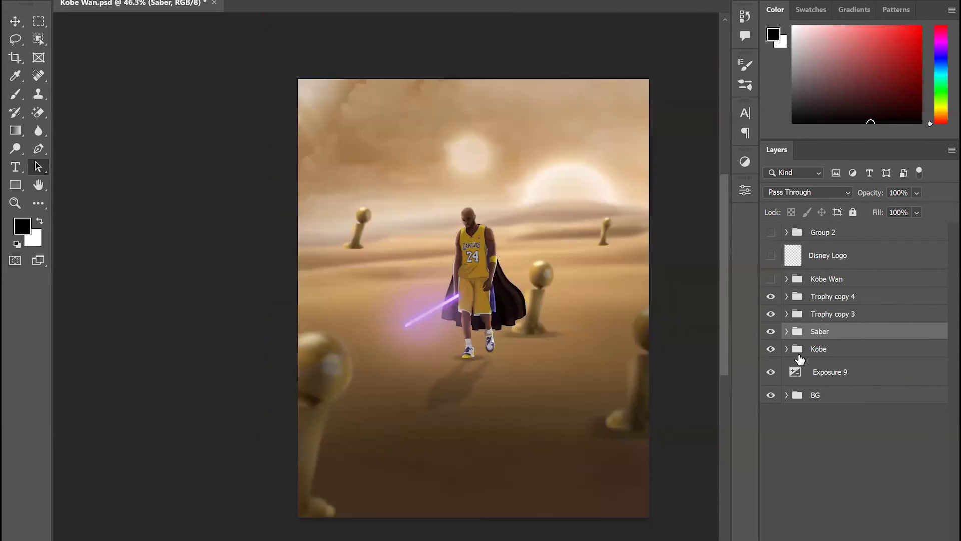
pyautogui.click(771, 297)
# Step: Show the Kobe Wan group to add the title artwork, and collapse its layer list
pyautogui.click(787, 279)
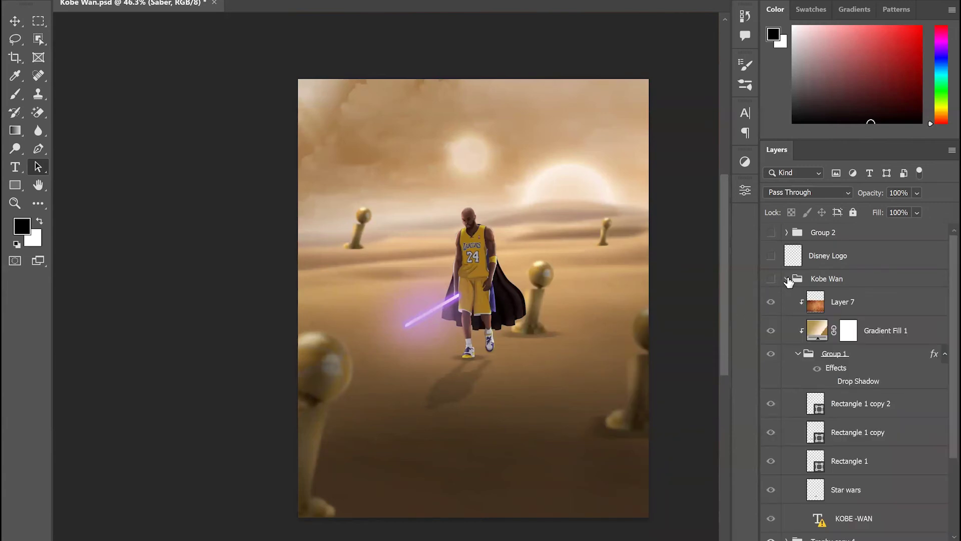
pyautogui.click(771, 279)
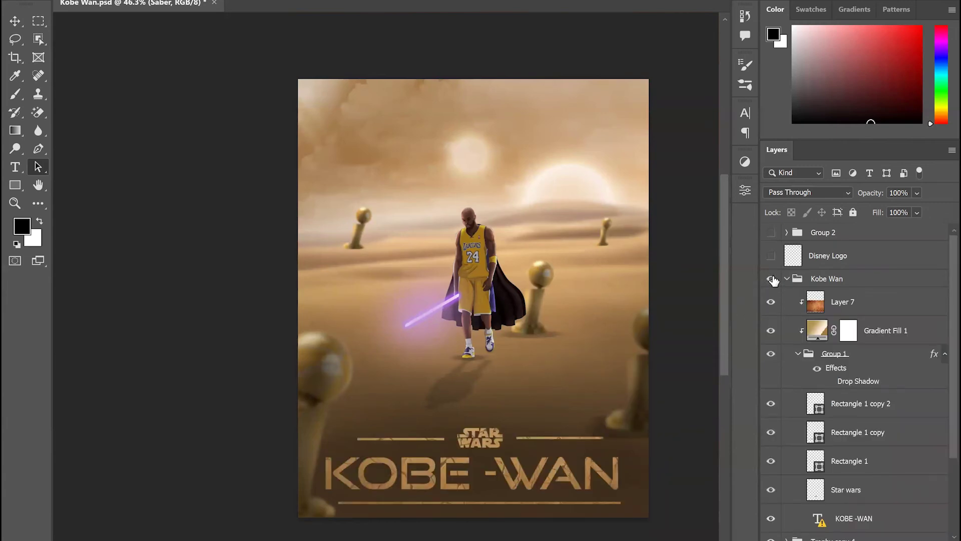
pyautogui.click(787, 279)
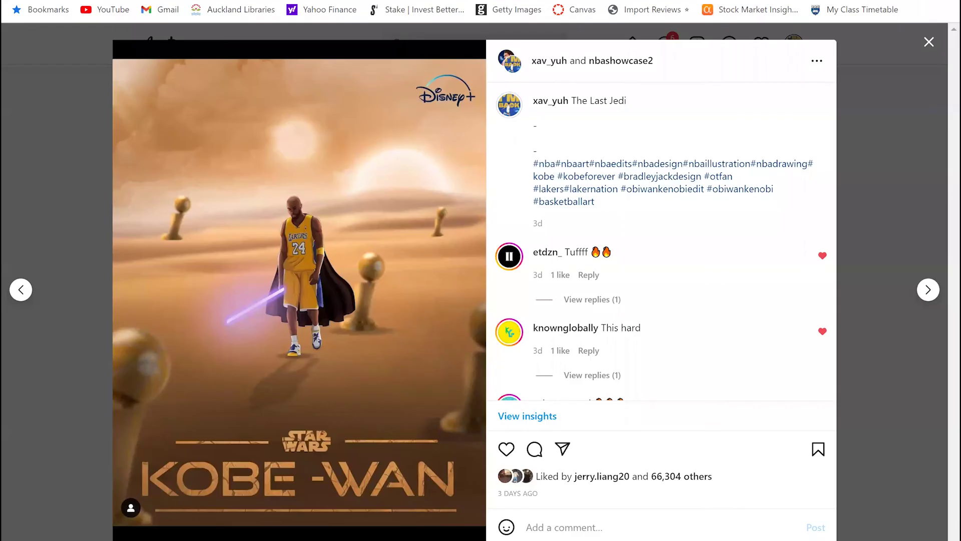
# Step: Switch to the web browser and start a search for "obi" in a new tab
pyautogui.moveTo(552, 99)
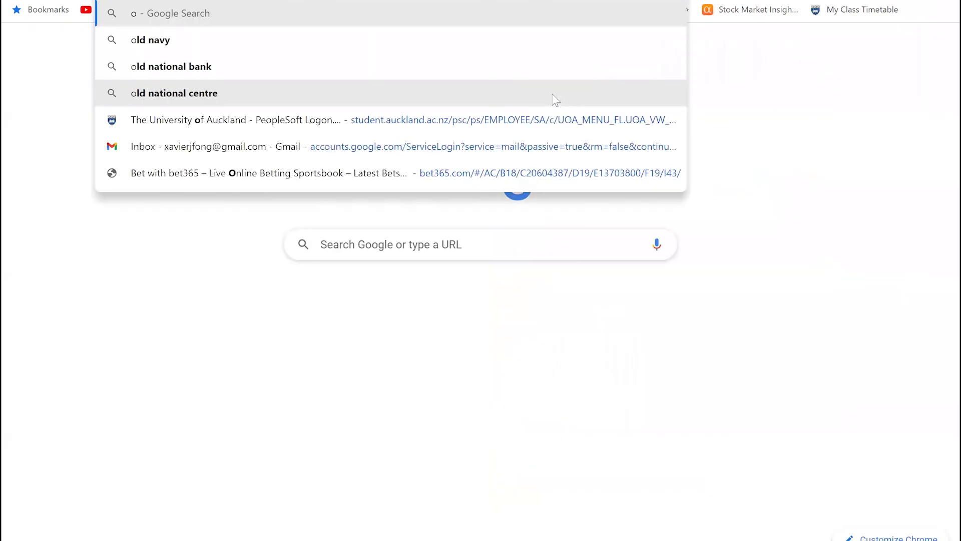
pyautogui.write('bi')
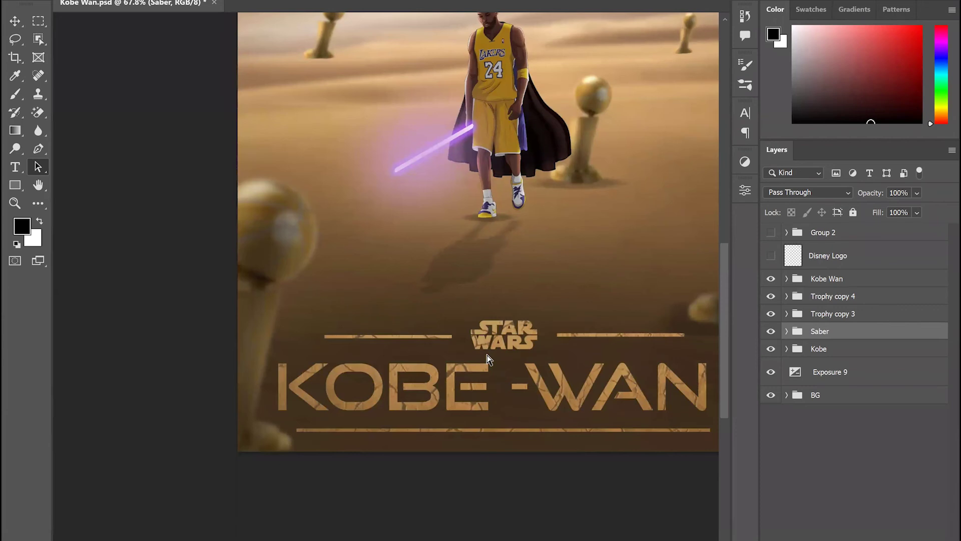
# Step: Switch back to Photoshop, expand the Kobe Wan group and examine the layers that build the title
pyautogui.hscroll(2, 489, 356)
pyautogui.click(787, 279)
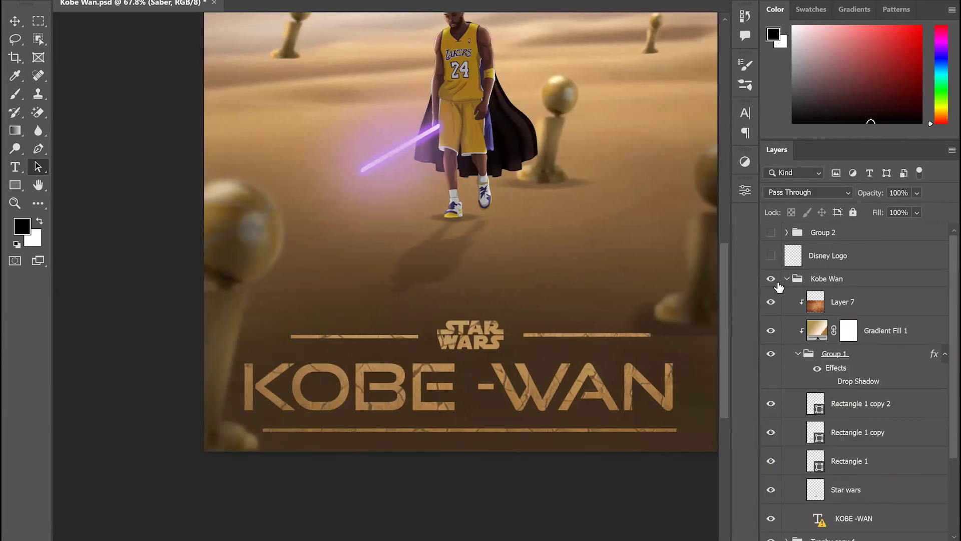
pyautogui.hscroll(3, 507, 313)
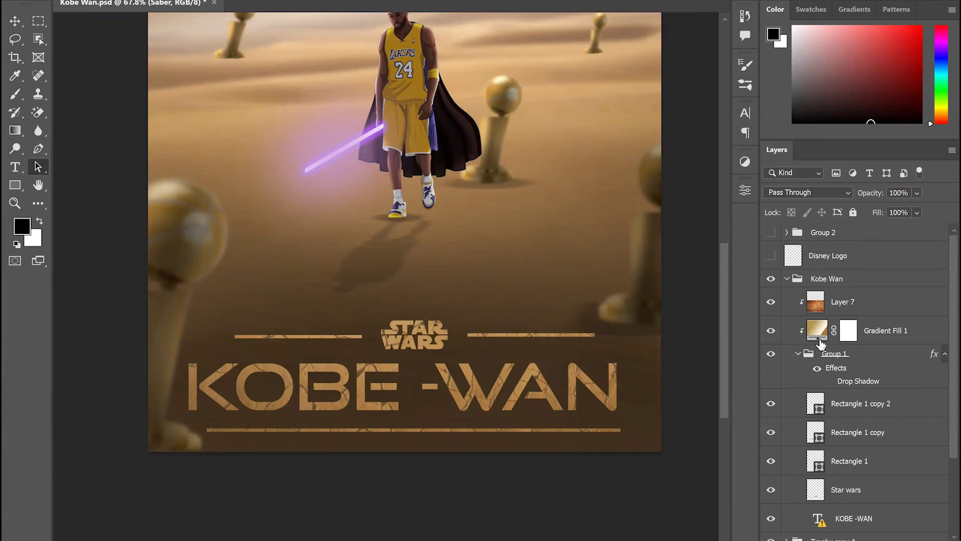
pyautogui.scroll(-2, 936, 335)
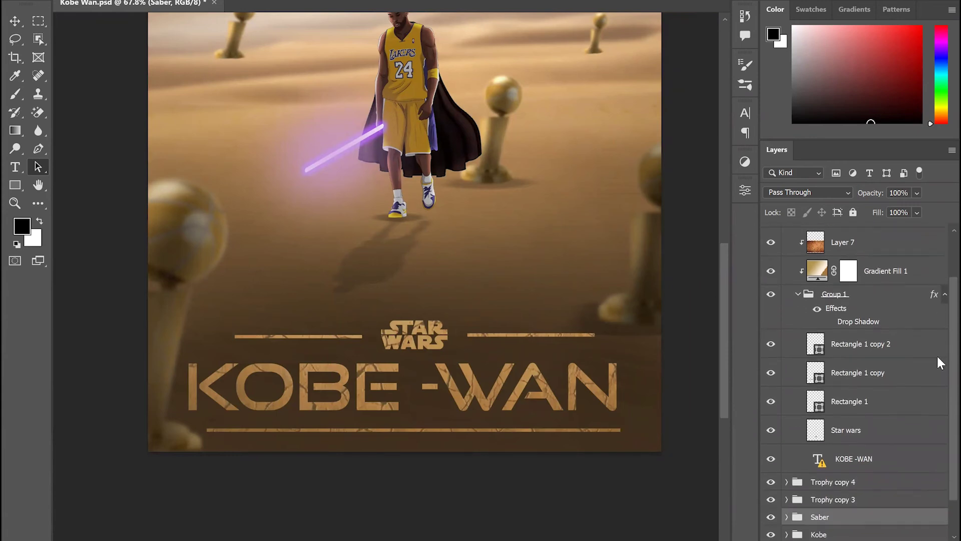
# Step: Toggle the KOBE -WAN text layer off and on, and check its font without replacing it
pyautogui.click(771, 463)
pyautogui.click(771, 463)
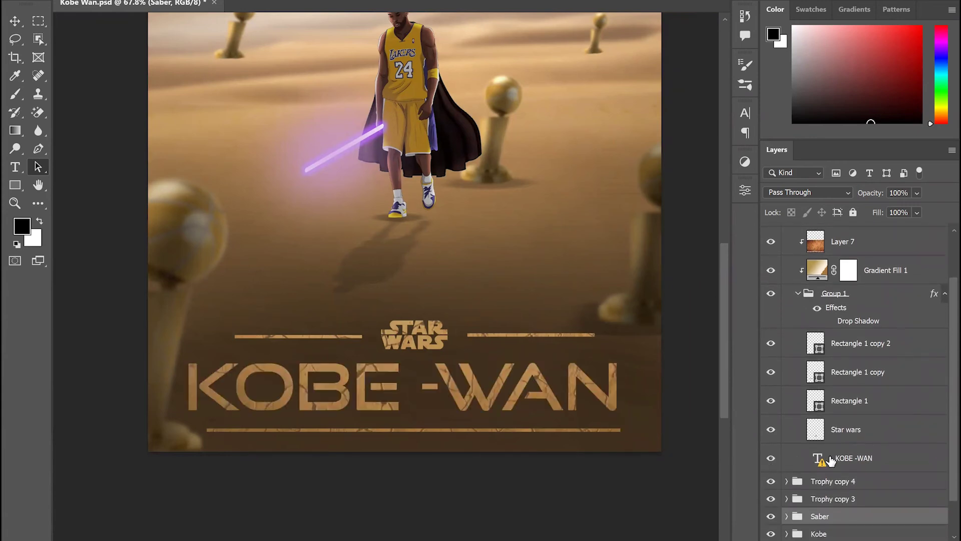
pyautogui.doubleClick(819, 460)
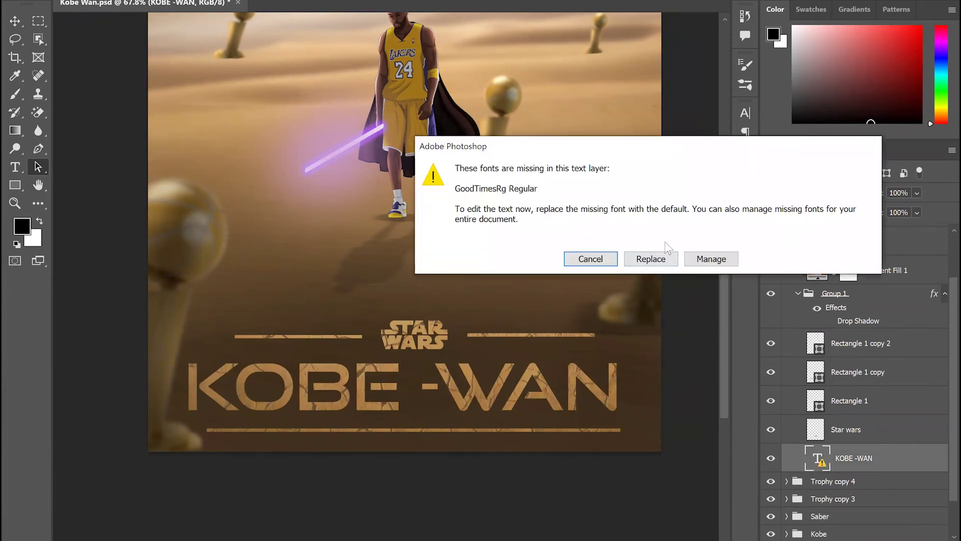
pyautogui.click(591, 254)
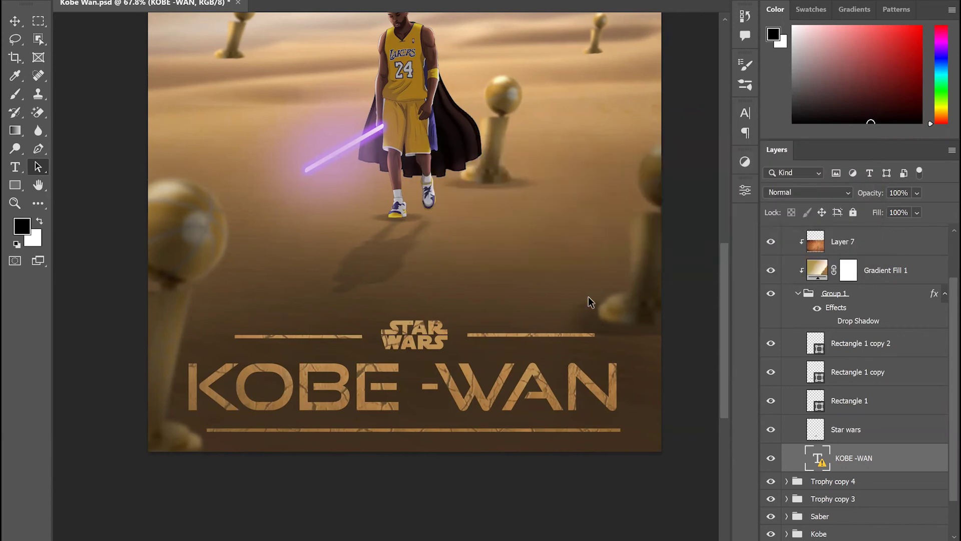
# Step: Check the Star wars logo and the rectangle line layers by toggling their visibility, and collapse Group 1
pyautogui.click(771, 430)
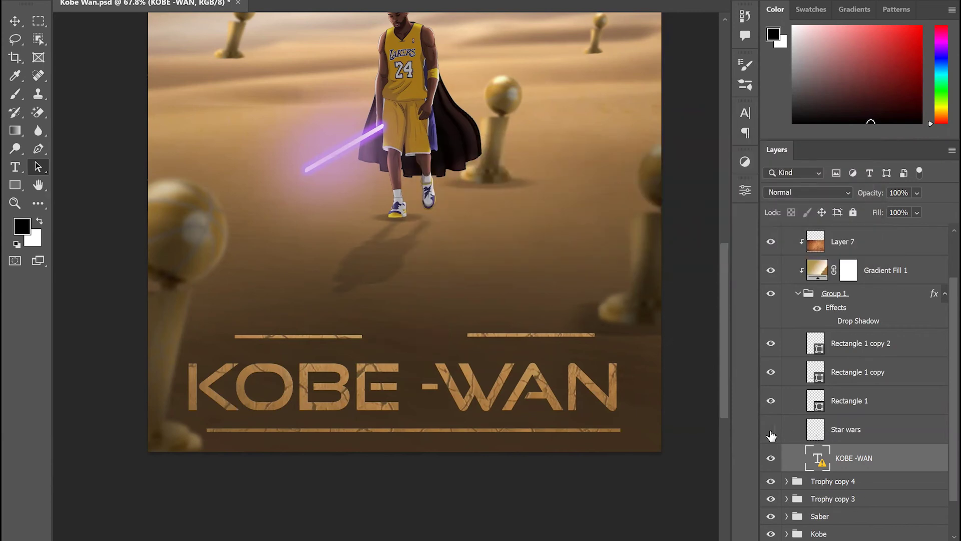
pyautogui.click(771, 430)
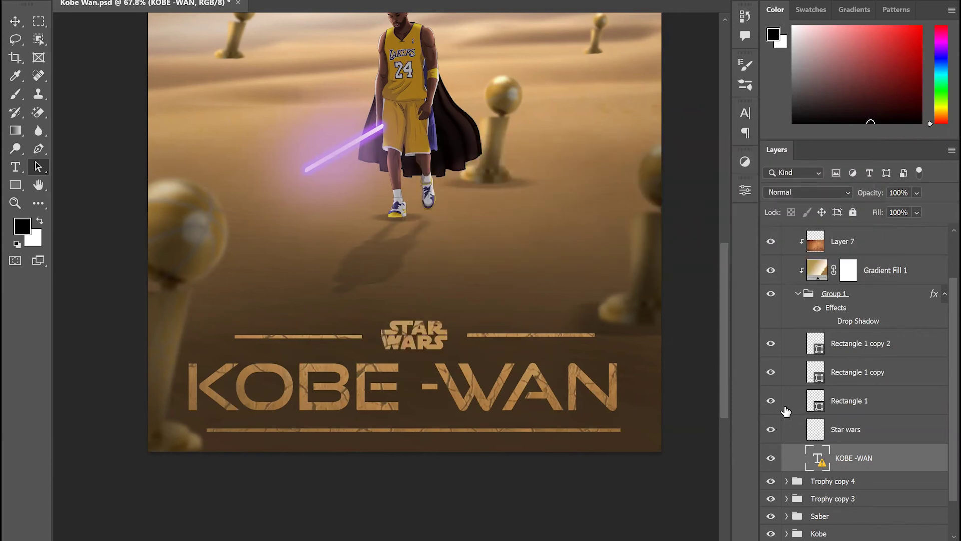
pyautogui.click(773, 402)
pyautogui.click(774, 372)
pyautogui.click(773, 372)
pyautogui.scroll(2, 811, 360)
pyautogui.click(798, 328)
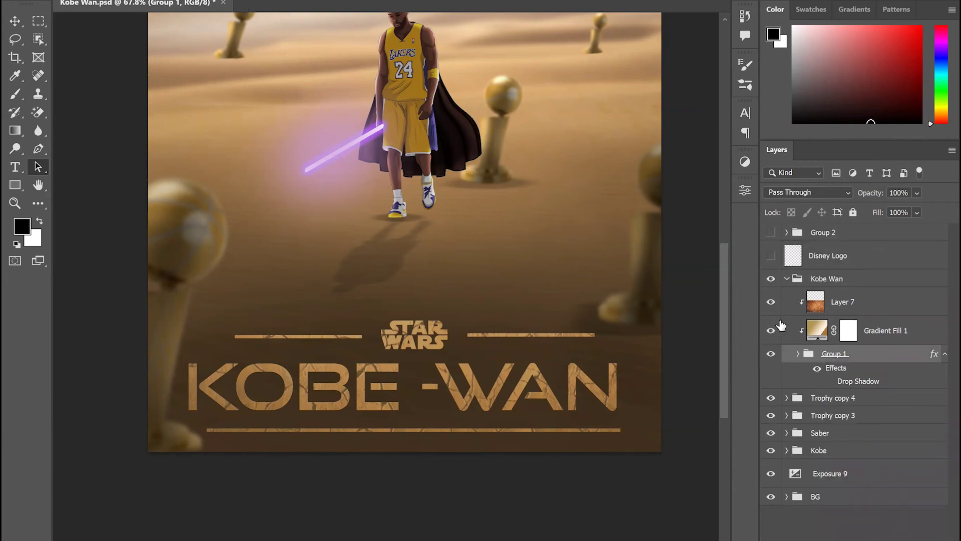
# Step: Hide Layer 7 and Gradient Fill 1 to examine the plain title without its texture and gold gradient
pyautogui.click(853, 303)
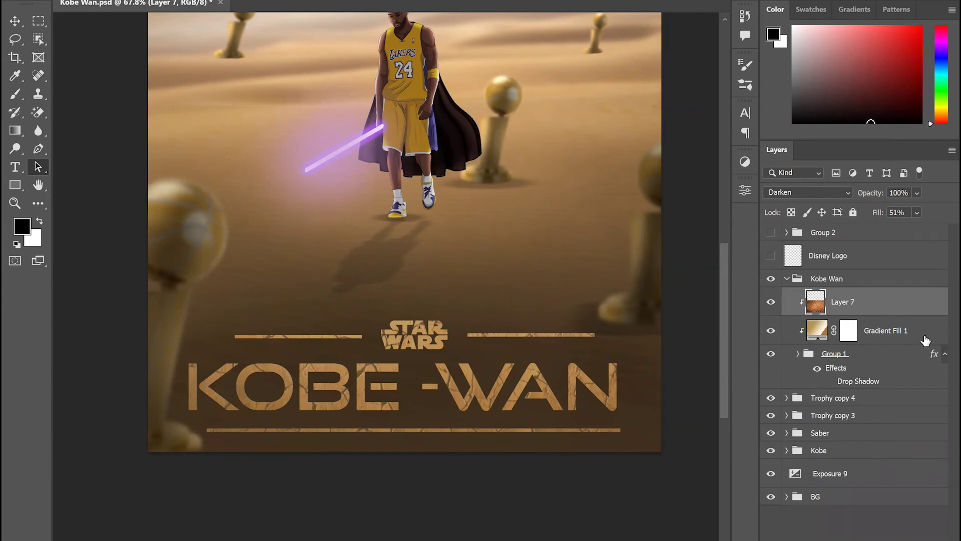
pyautogui.click(771, 301)
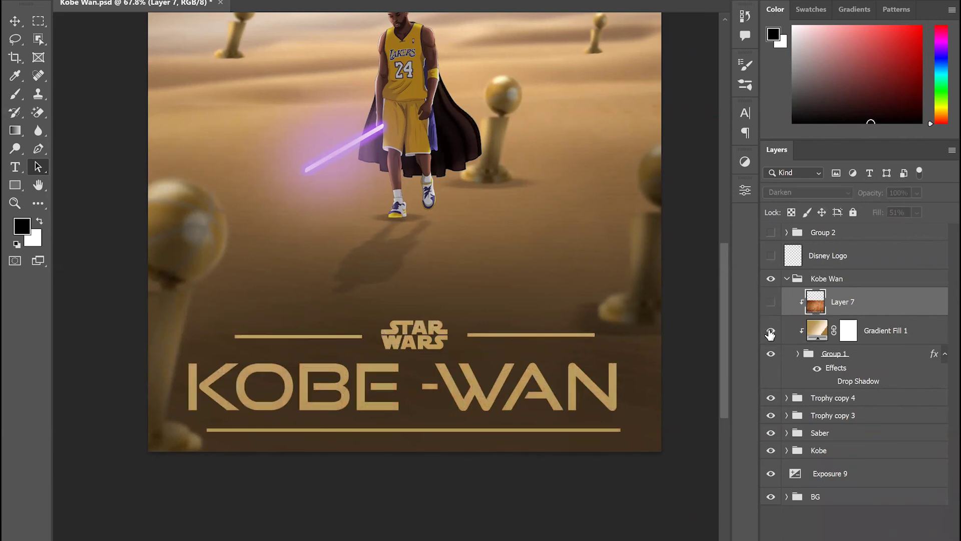
pyautogui.click(771, 331)
pyautogui.scroll(-2, 547, 299)
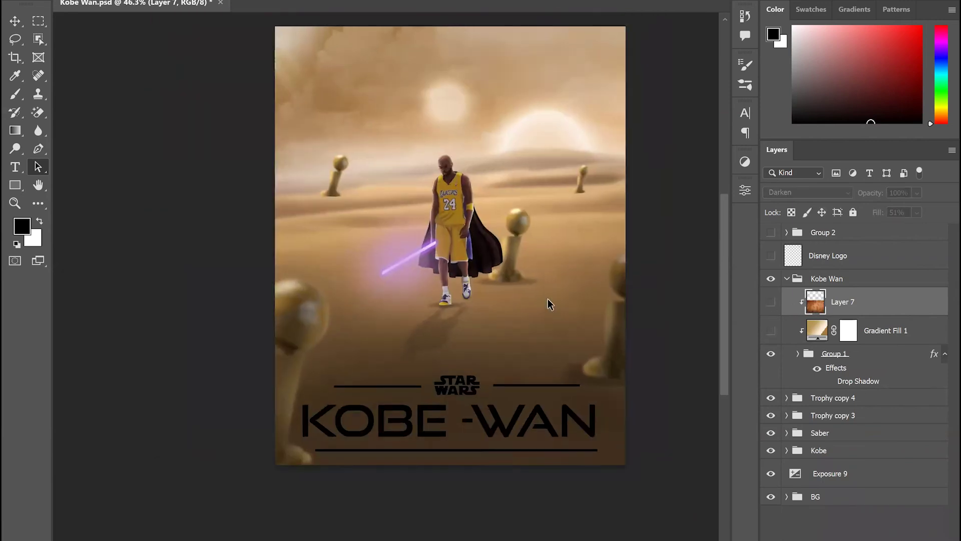
pyautogui.scroll(2, 547, 298)
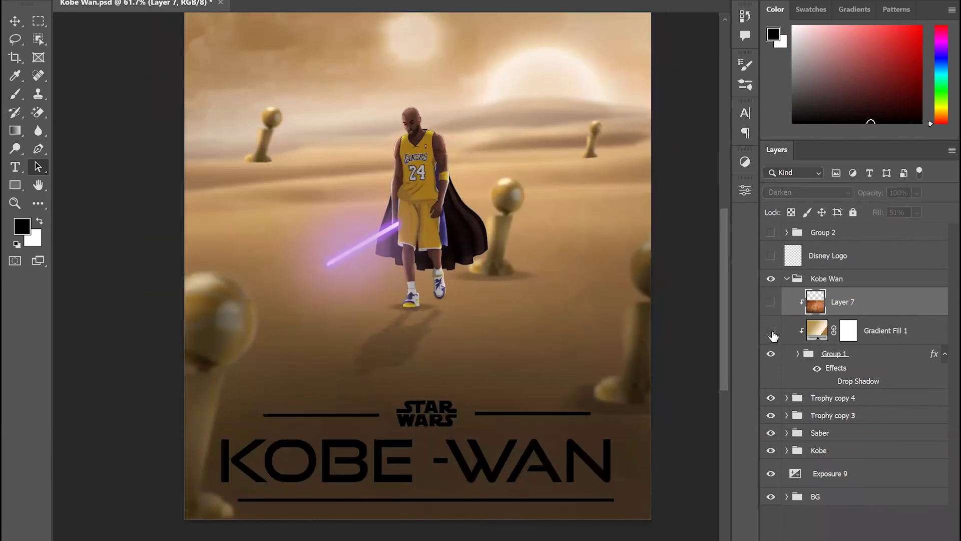
# Step: Show Gradient Fill 1 and Layer 7 again, and examine the cracked texture on the title up close
pyautogui.click(771, 331)
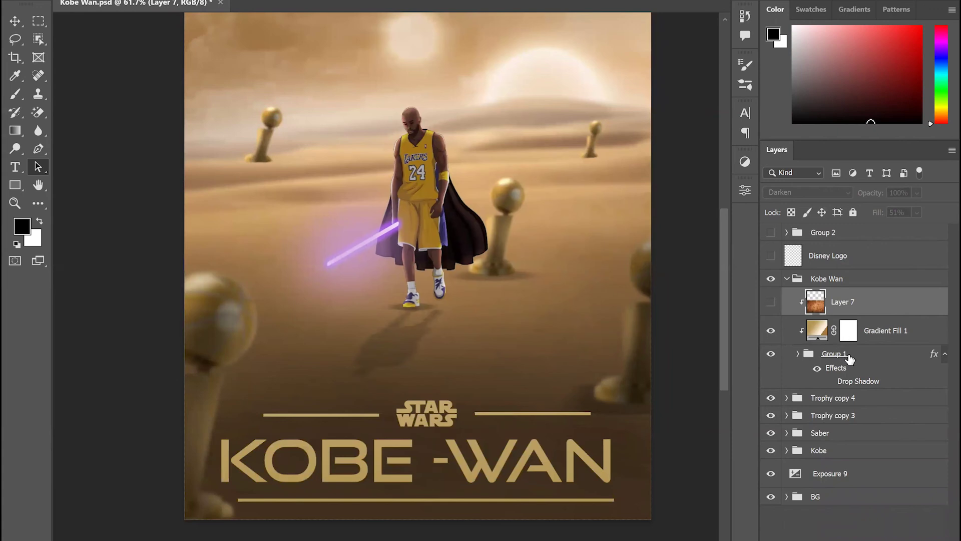
pyautogui.click(771, 303)
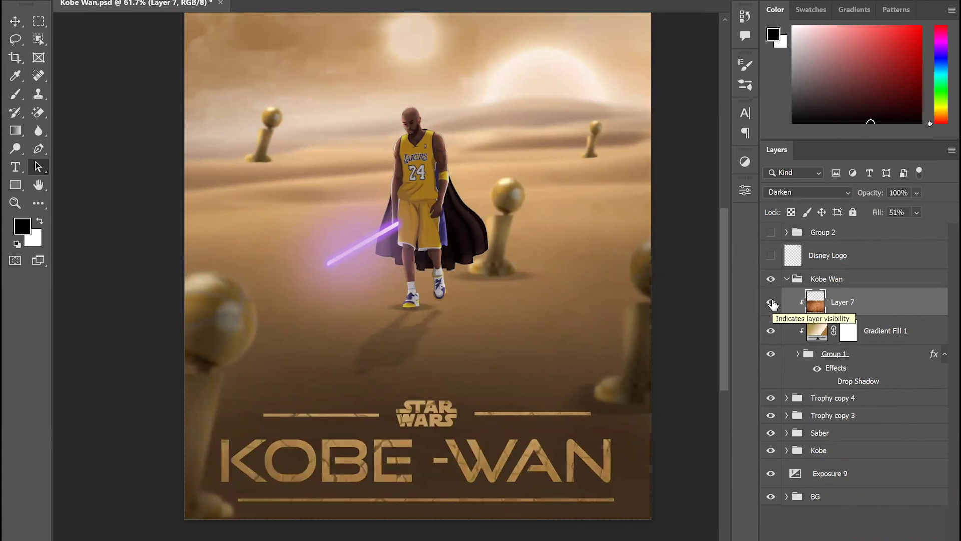
pyautogui.scroll(-2, 417, 374)
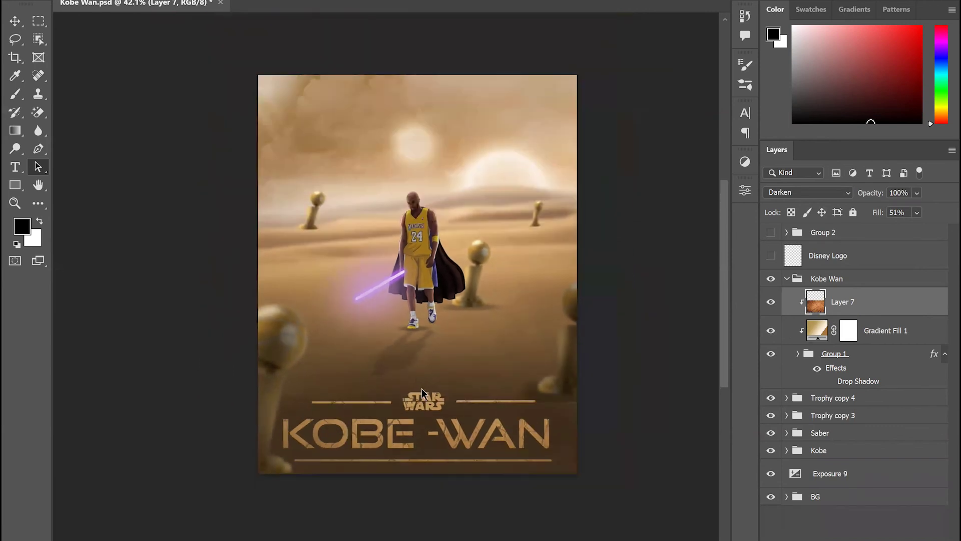
pyautogui.scroll(10, 422, 433)
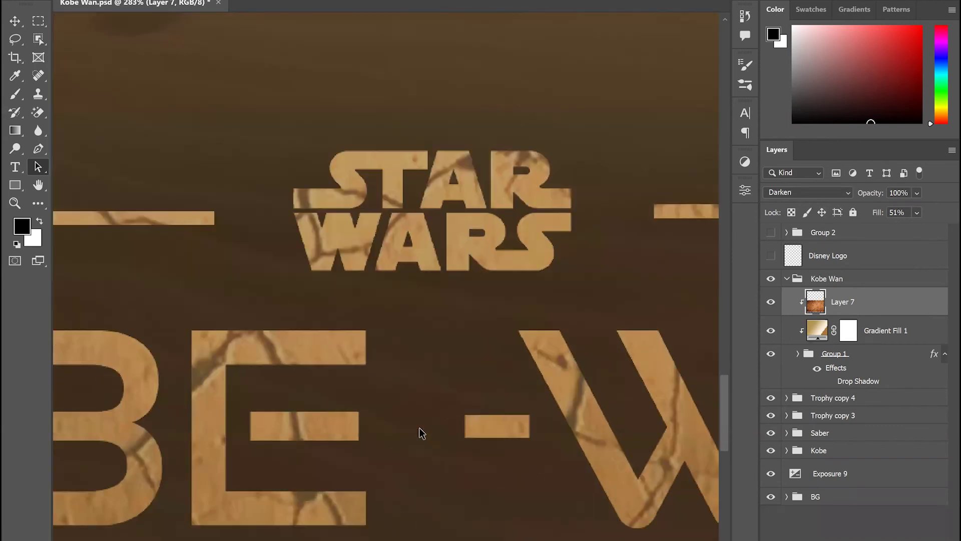
pyautogui.scroll(-10, 422, 433)
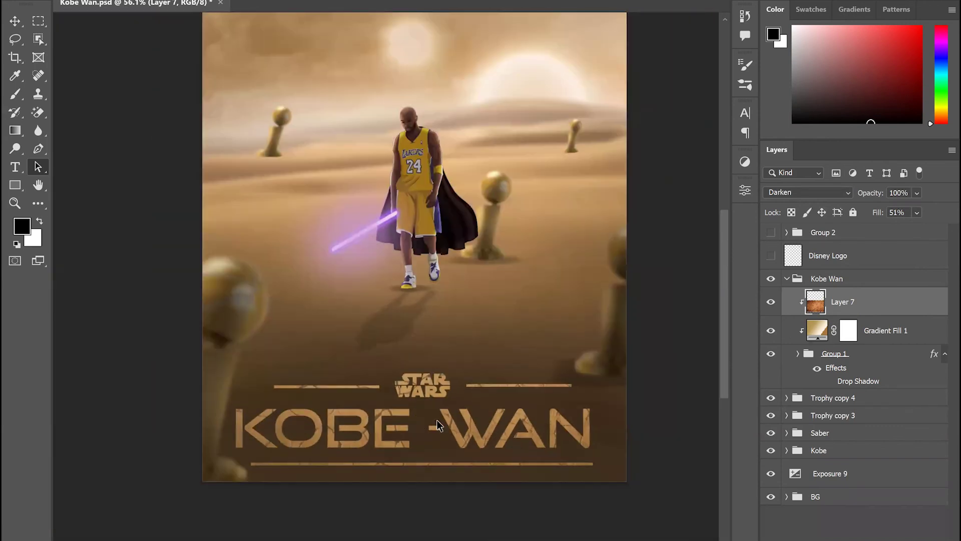
pyautogui.scroll(-2, 489, 412)
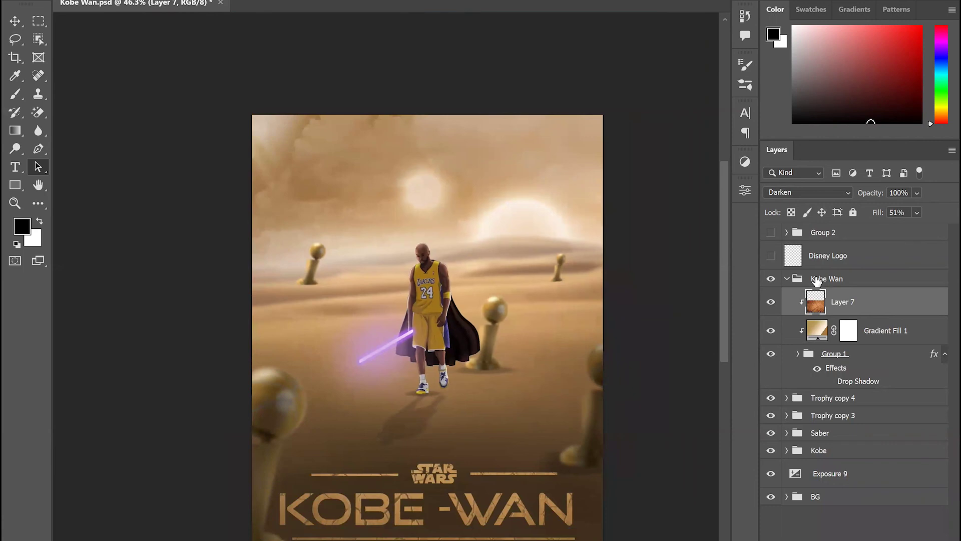
# Step: Show the Disney Logo layer and examine the Disney+ logo on the poster up close
pyautogui.click(770, 256)
pyautogui.scroll(6, 577, 163)
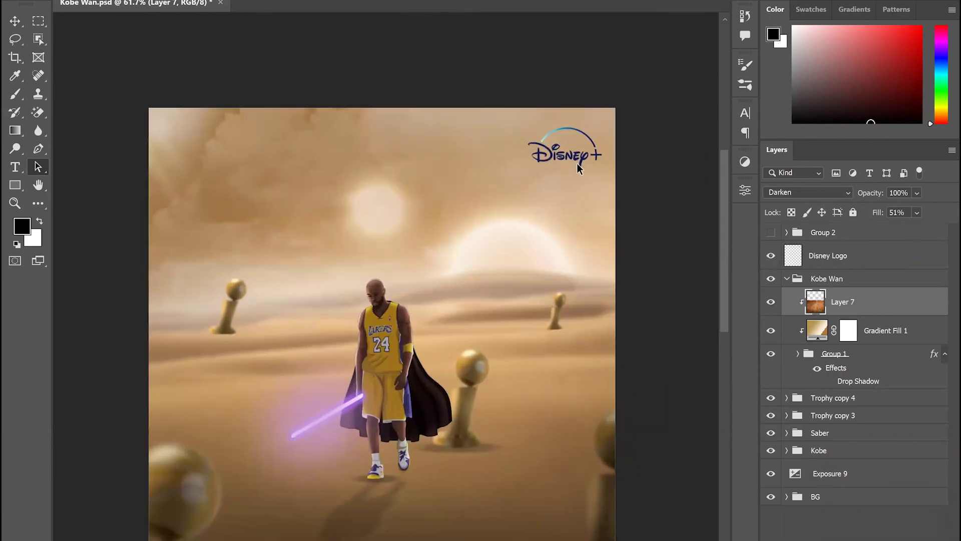
pyautogui.scroll(4, 577, 188)
# Step: Switch to the obi wan poster image search in Chrome to check the reference poster, and return to Photoshop to view the whole poster
pyautogui.moveTo(364, 539)
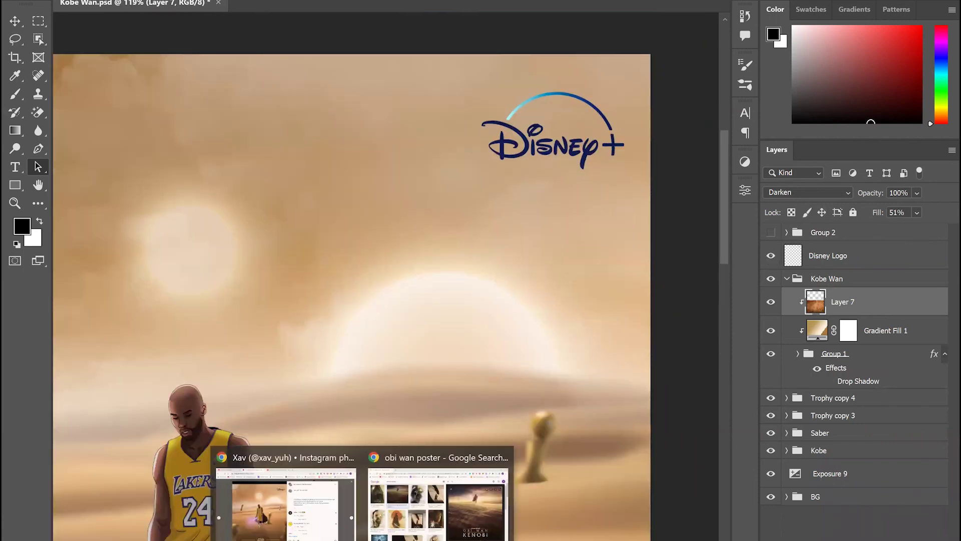
pyautogui.click(419, 523)
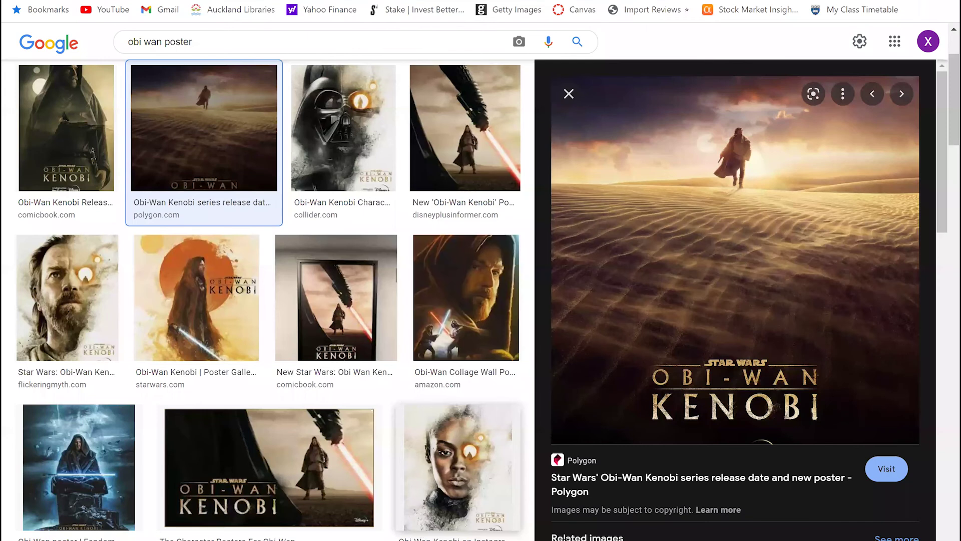
pyautogui.hotkey('alt', 'Tab')
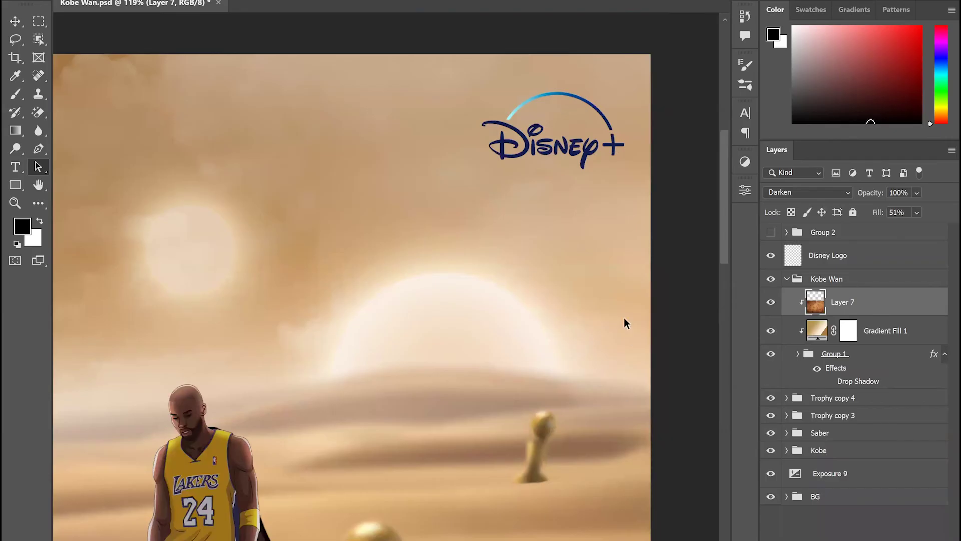
pyautogui.scroll(-5, 624, 317)
pyautogui.scroll(2, 533, 248)
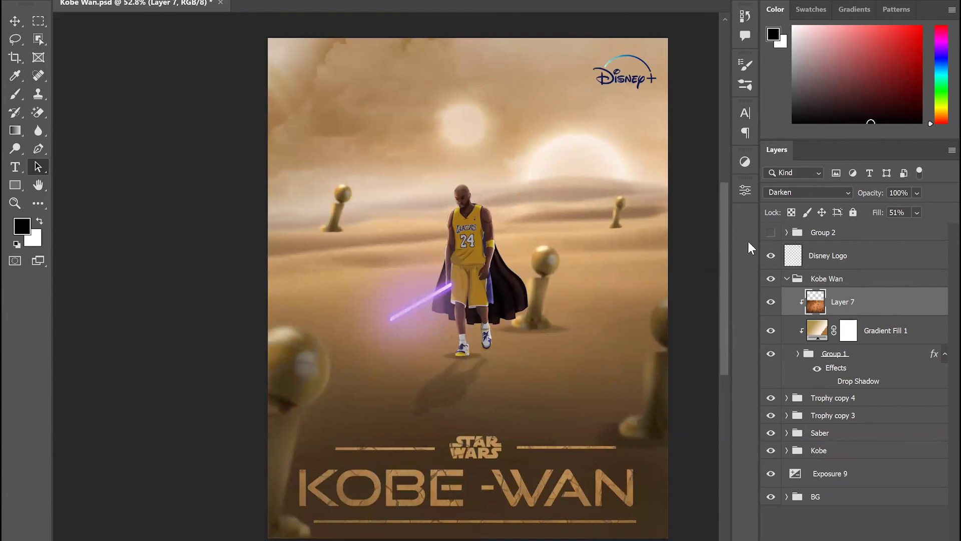
# Step: Show Group 2 and expand it to reveal its adjustment layers
pyautogui.click(771, 233)
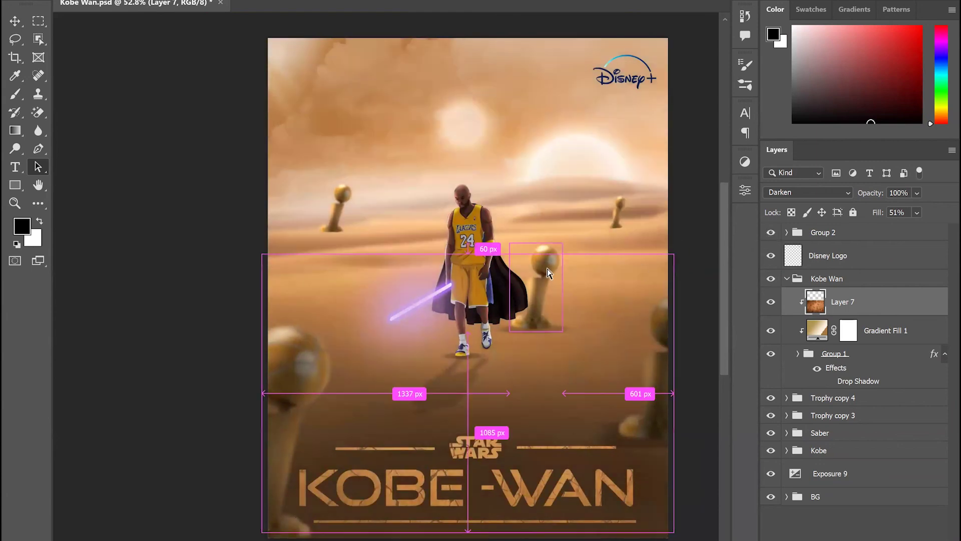
pyautogui.hscroll(1, 795, 236)
pyautogui.click(787, 233)
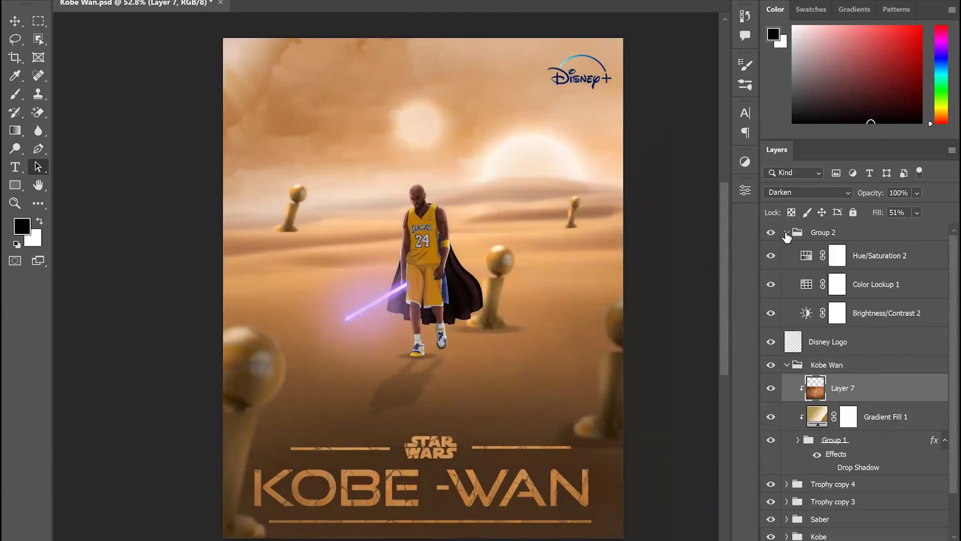
# Step: Hide Brightness/Contrast 2, Color Lookup 1 and Hue/Saturation 2 to examine the poster without its colour adjustments
pyautogui.click(886, 313)
pyautogui.click(771, 313)
pyautogui.click(771, 286)
pyautogui.click(768, 254)
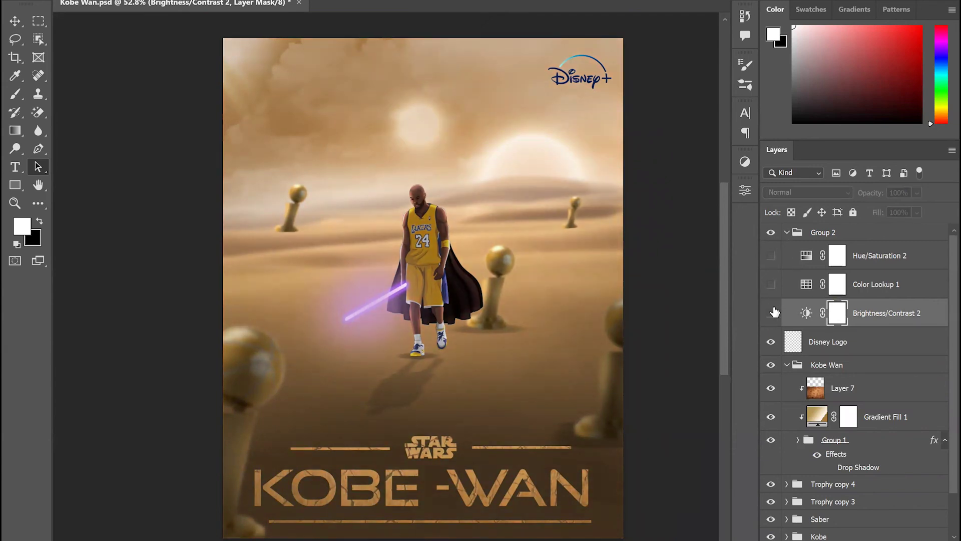
# Step: Show Brightness/Contrast 2 again, examine its settings, and show Color Lookup 1 again
pyautogui.click(773, 314)
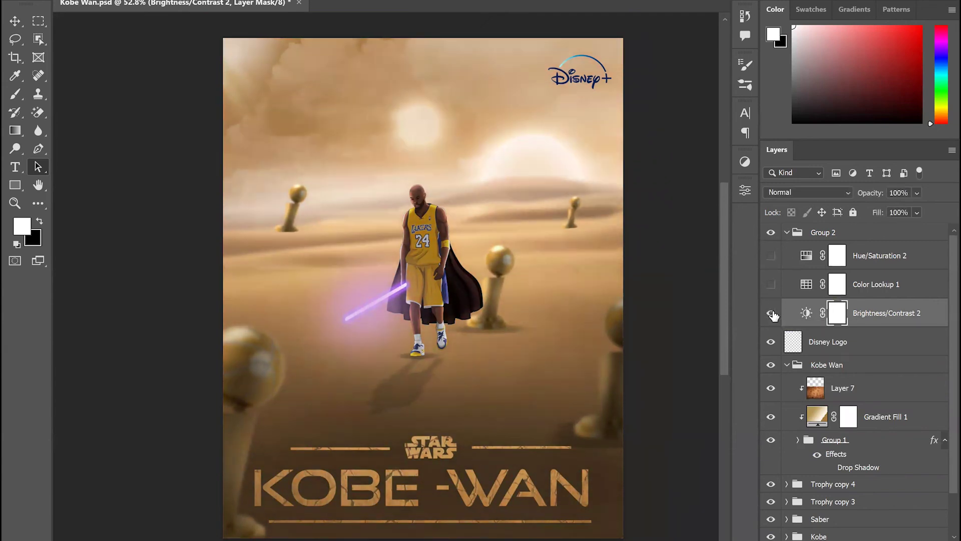
pyautogui.doubleClick(805, 314)
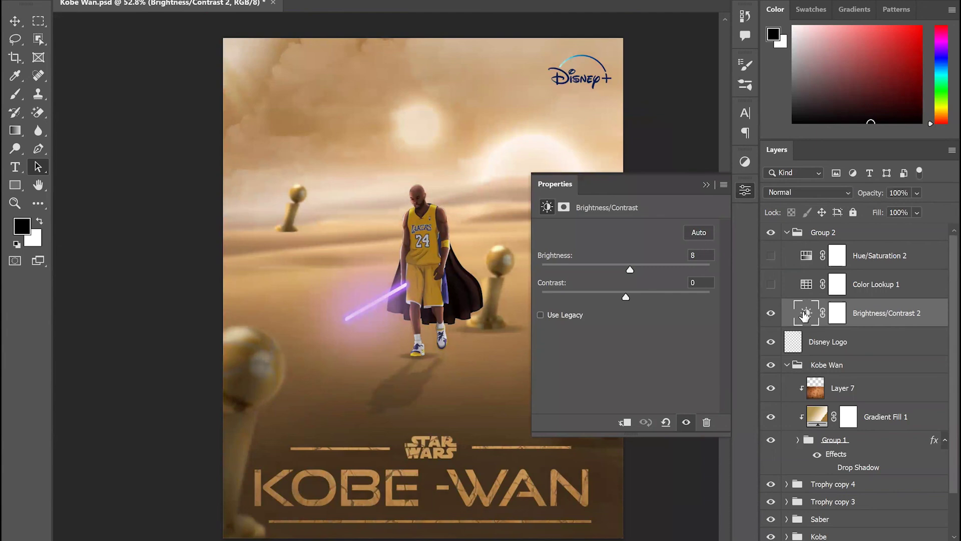
pyautogui.click(746, 191)
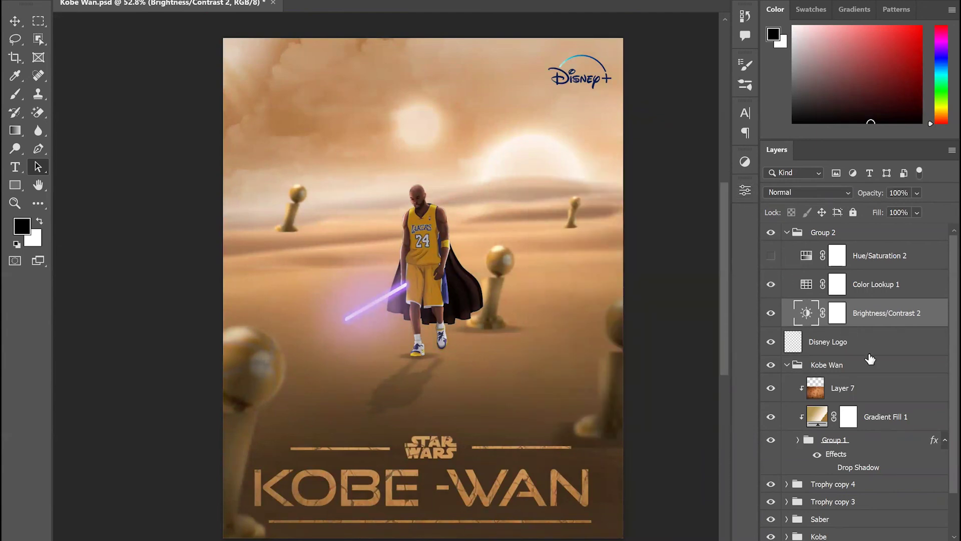
# Step: Add a Color Lookup adjustment layer above Brightness/Contrast 2 and try the EJD_Make_it_Pop_9.3DL and EJD_Make_it_Pop_12.3DL tables
pyautogui.click(860, 540)
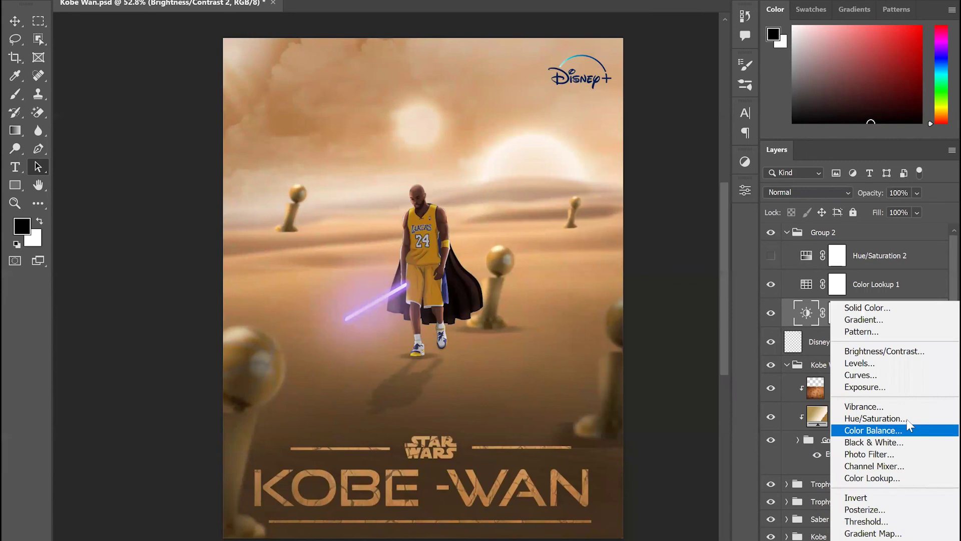
pyautogui.click(872, 478)
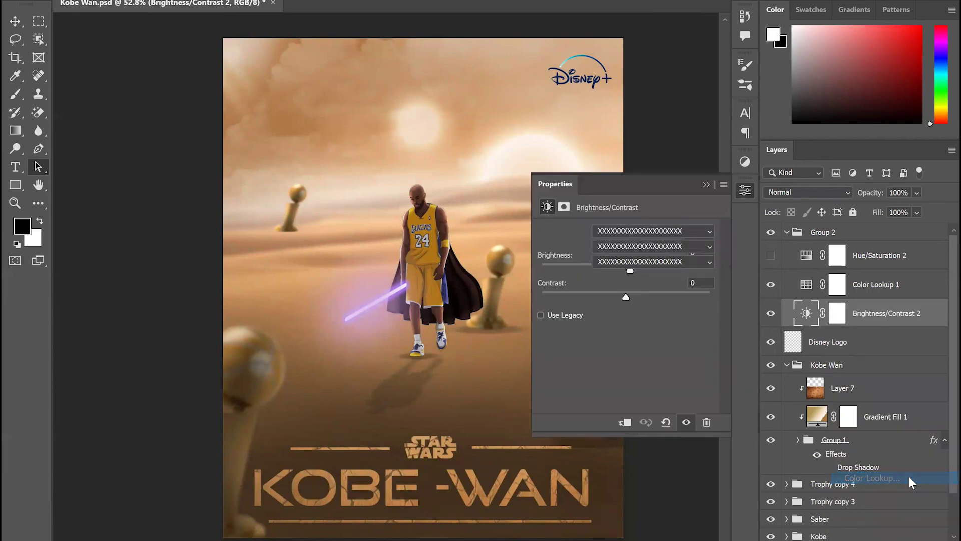
pyautogui.click(687, 226)
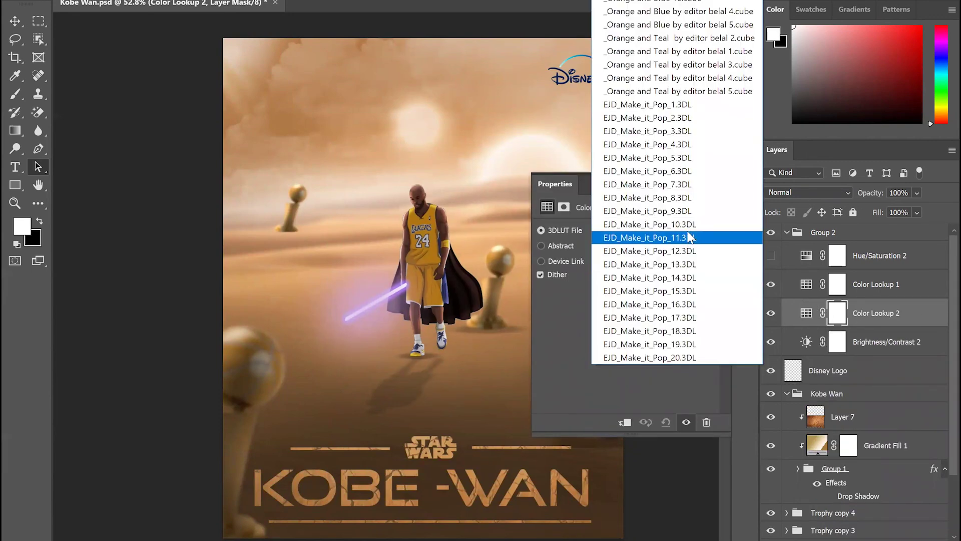
pyautogui.click(687, 236)
pyautogui.click(687, 235)
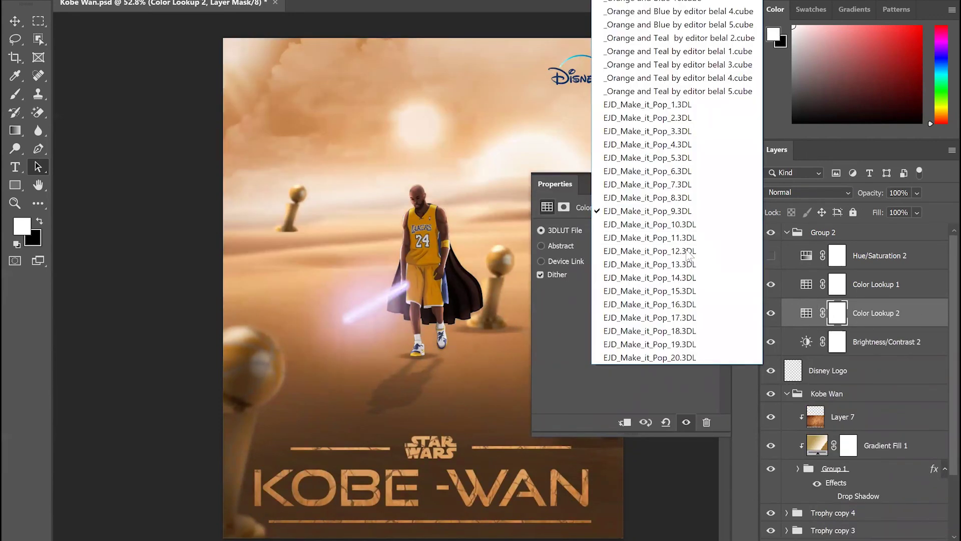
pyautogui.click(688, 283)
pyautogui.click(688, 229)
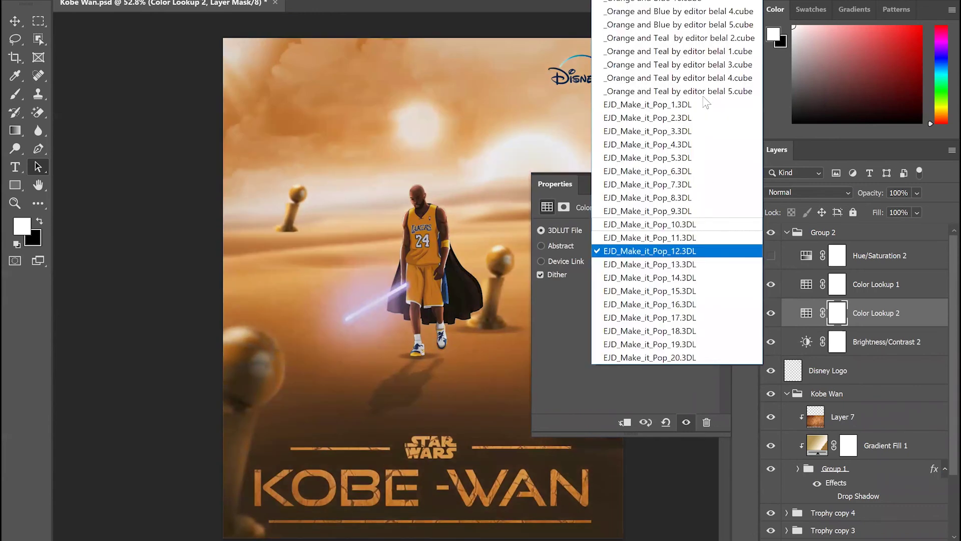
# Step: Try an Orange and Teal table on the Color Lookup 2 layer and hide that layer
pyautogui.click(702, 91)
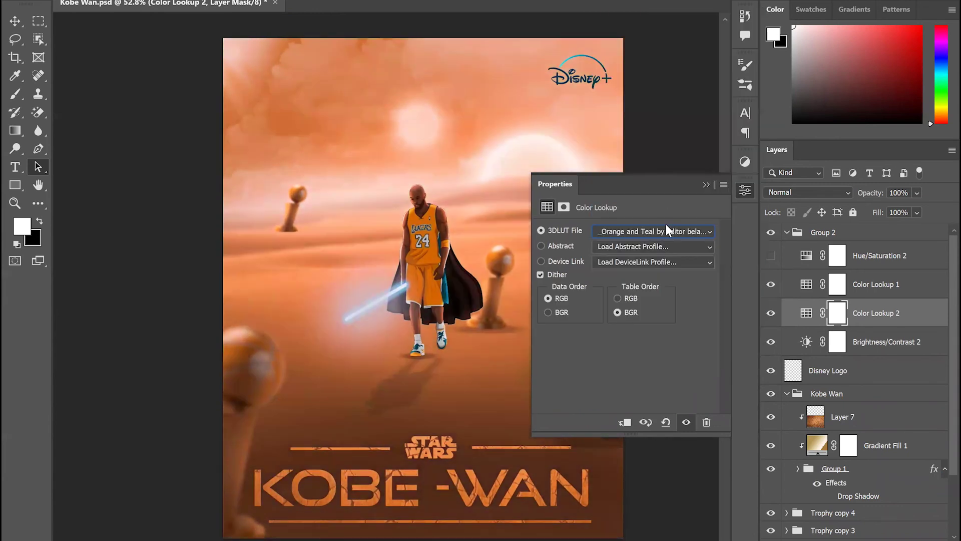
pyautogui.click(745, 191)
pyautogui.click(771, 312)
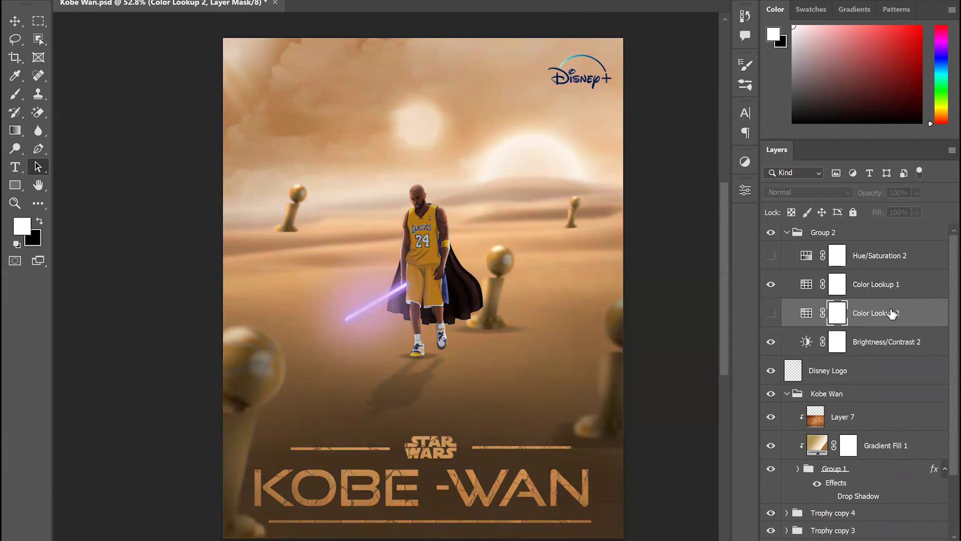
# Step: Examine the Color Lookup 1 settings and its list of 3DLUT files without changing the table
pyautogui.doubleClick(806, 284)
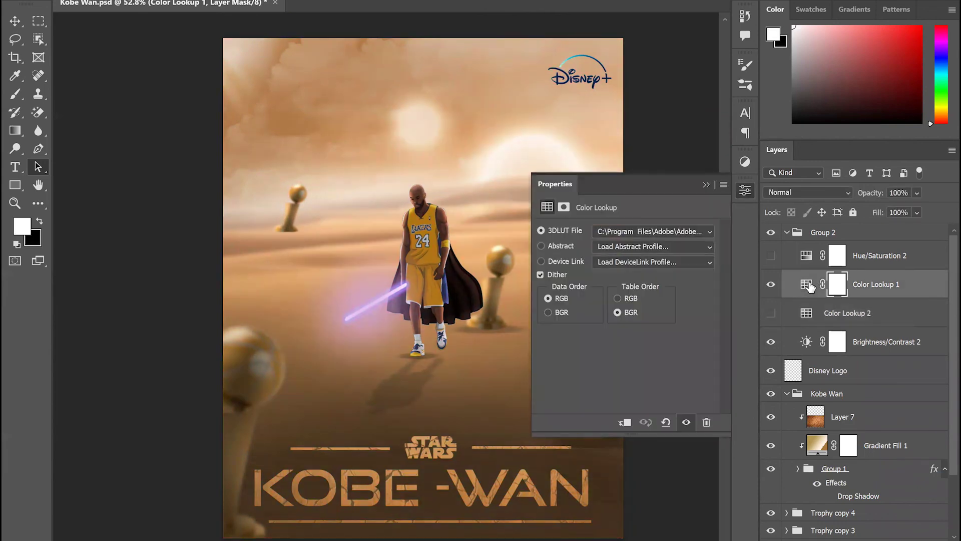
pyautogui.click(674, 231)
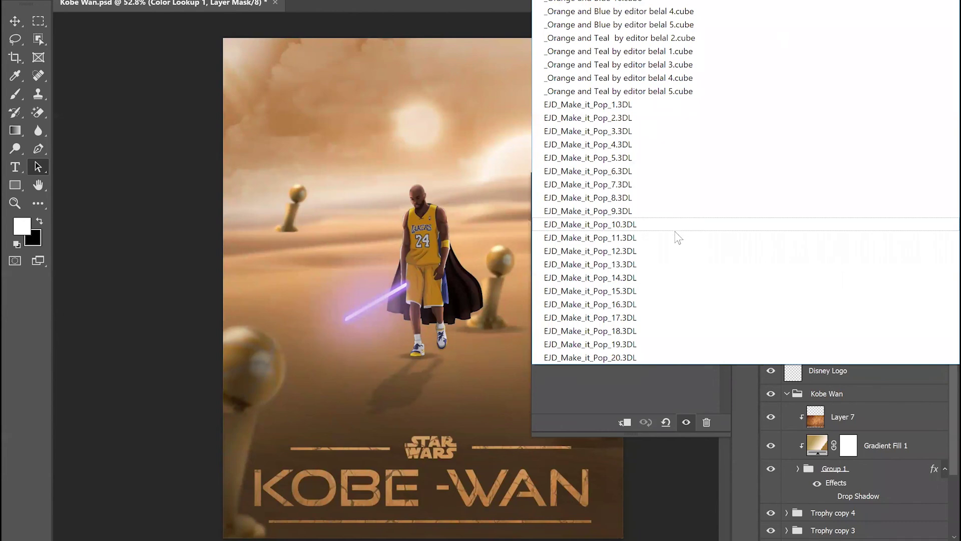
pyautogui.click(661, 398)
pyautogui.click(744, 191)
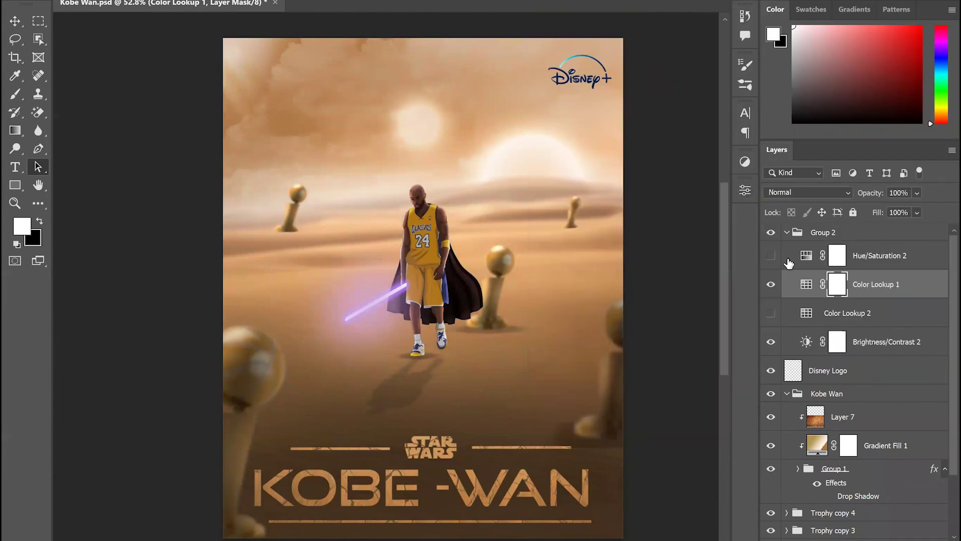
# Step: Show the Color Lookup 2 test layer once more and delete it
pyautogui.click(771, 313)
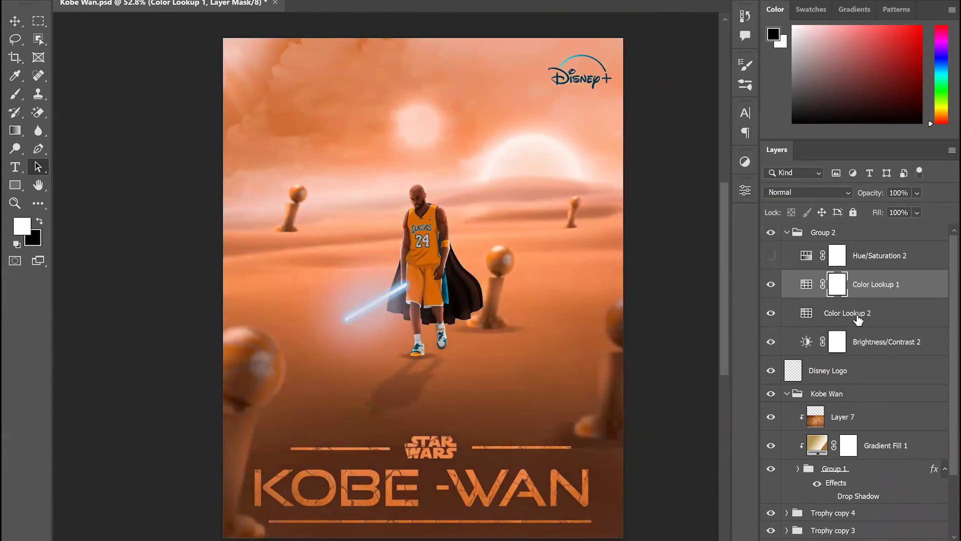
pyautogui.click(821, 313)
pyautogui.press('Delete')
# Step: Show Hue/Saturation 2 again and examine its saturation setting
pyautogui.click(773, 257)
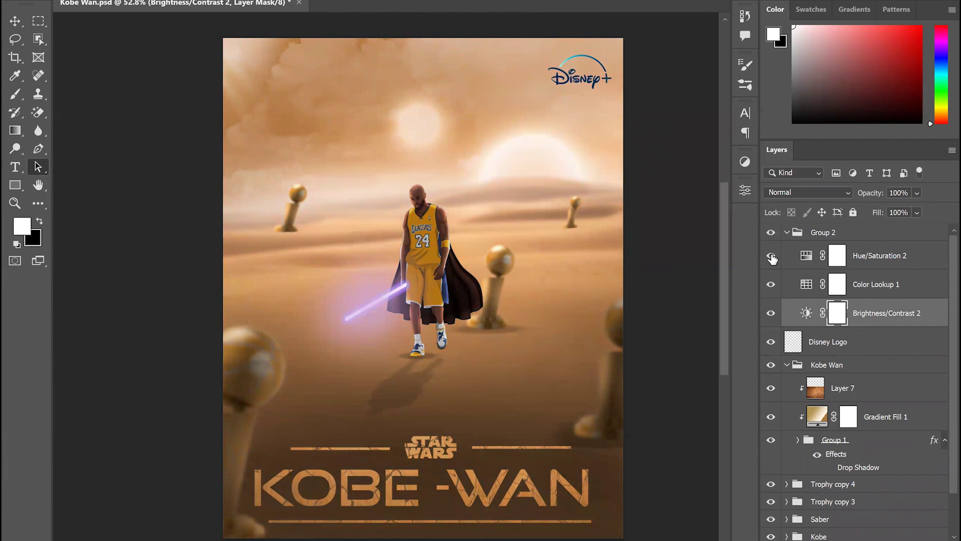
pyautogui.doubleClick(803, 257)
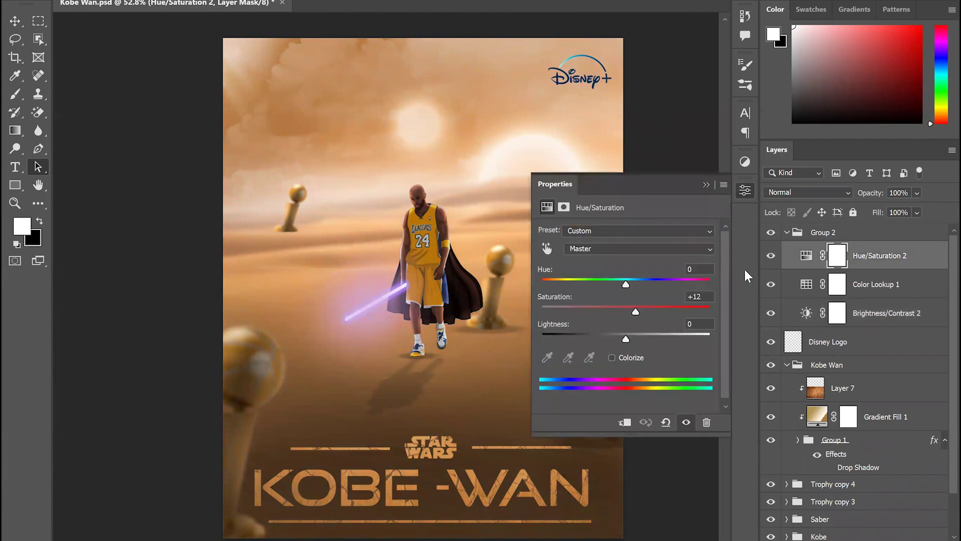
pyautogui.click(746, 188)
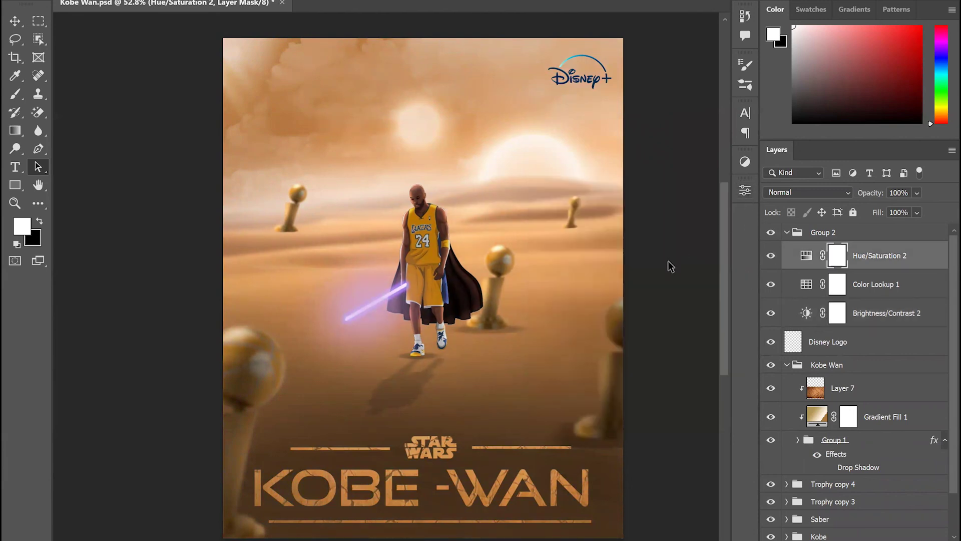
# Step: Collapse Group 2 and examine the finished poster as a whole
pyautogui.hotkey('ctrl', '-')
pyautogui.click(787, 233)
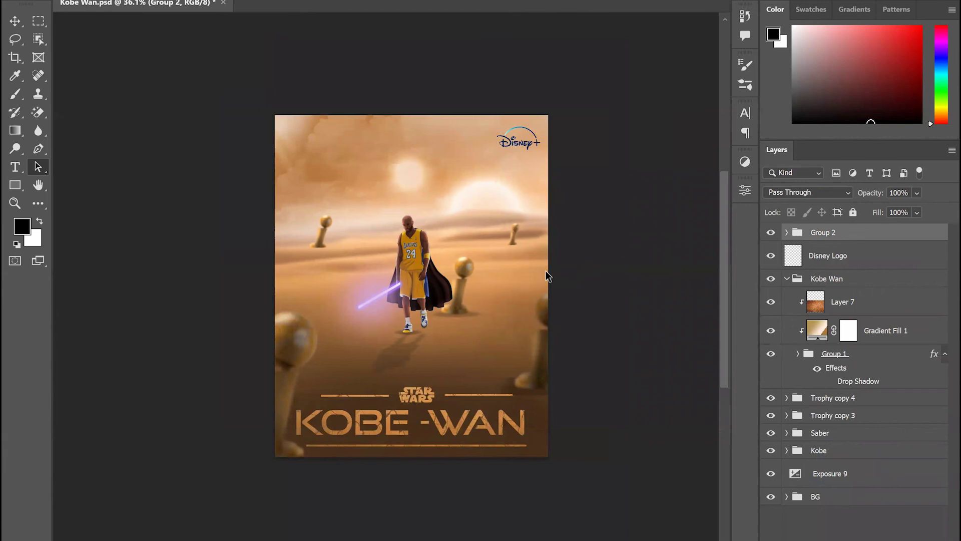
pyautogui.scroll(2, 545, 270)
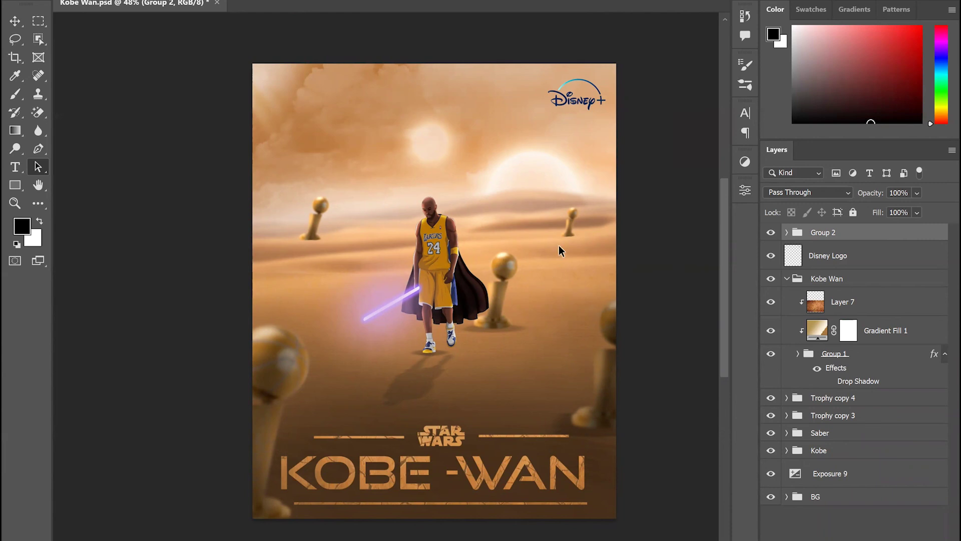
# Step: Switch to the Instagram window in Chrome and close the open Kobe-Wan post to view the profile's grid of posts
pyautogui.moveTo(365, 540)
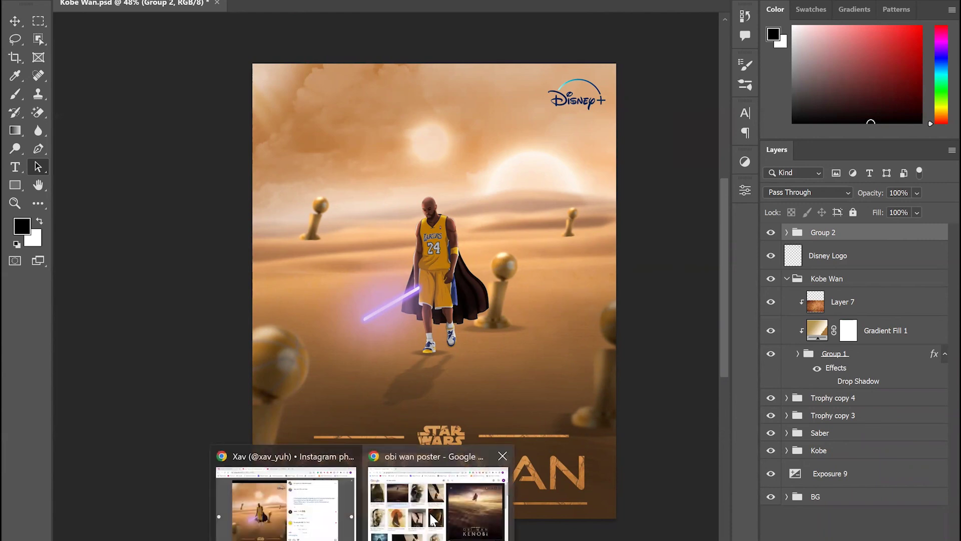
pyautogui.click(310, 513)
pyautogui.press('Escape')
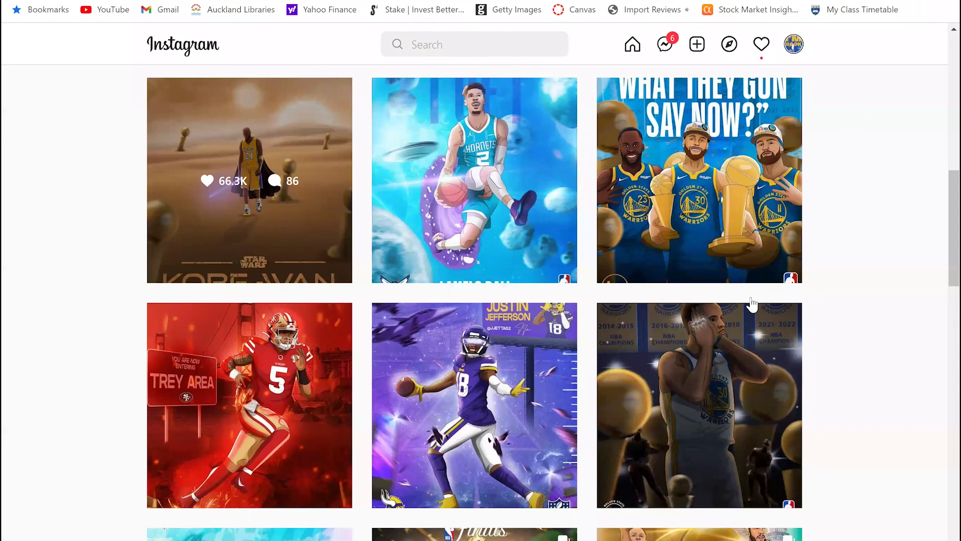